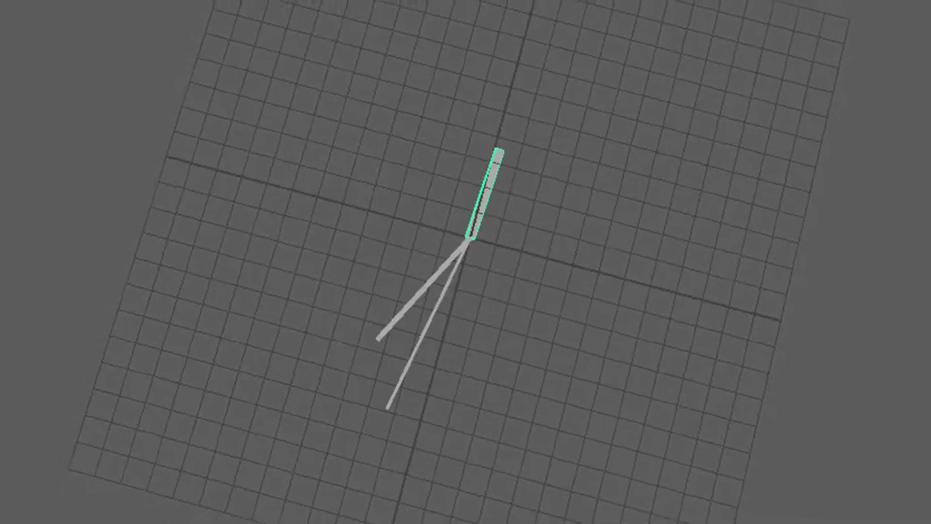
Preview the finished three-hand clock from a low angle, deselect the hand, and zoom out
alt+drag(246, 422, 722, 371)
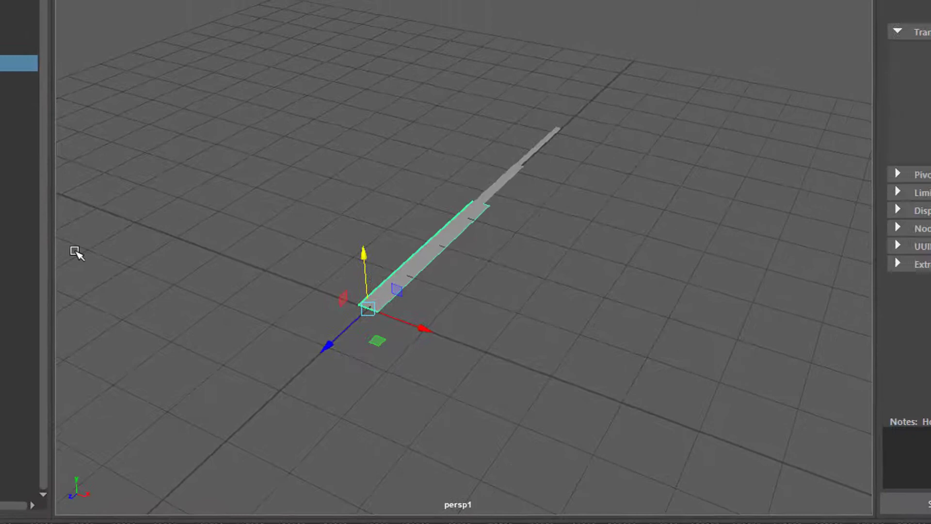
click(40, 245)
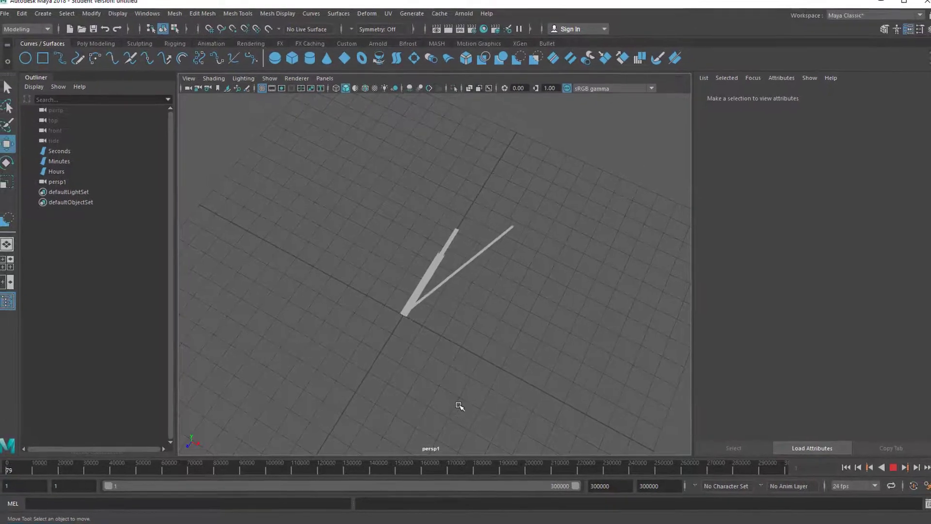
scroll(357, 405, down, 3)
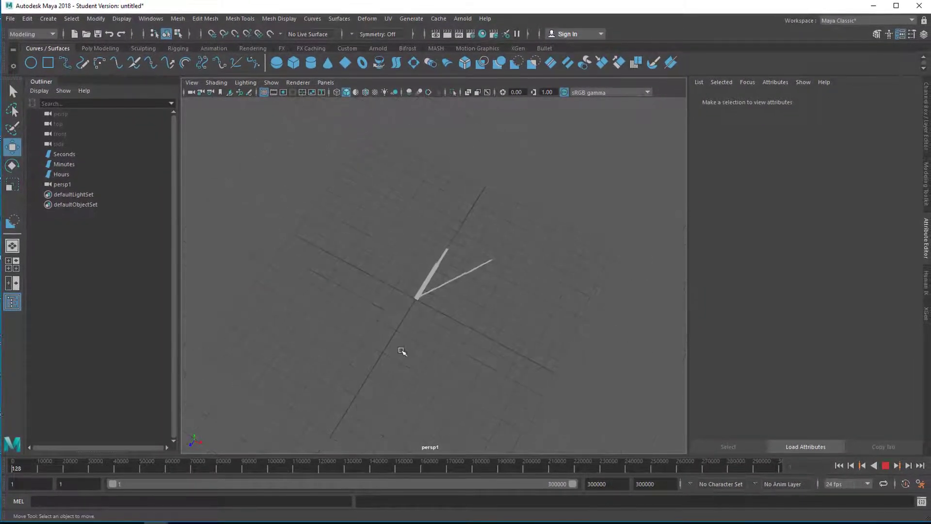
scroll(402, 322, down, 3)
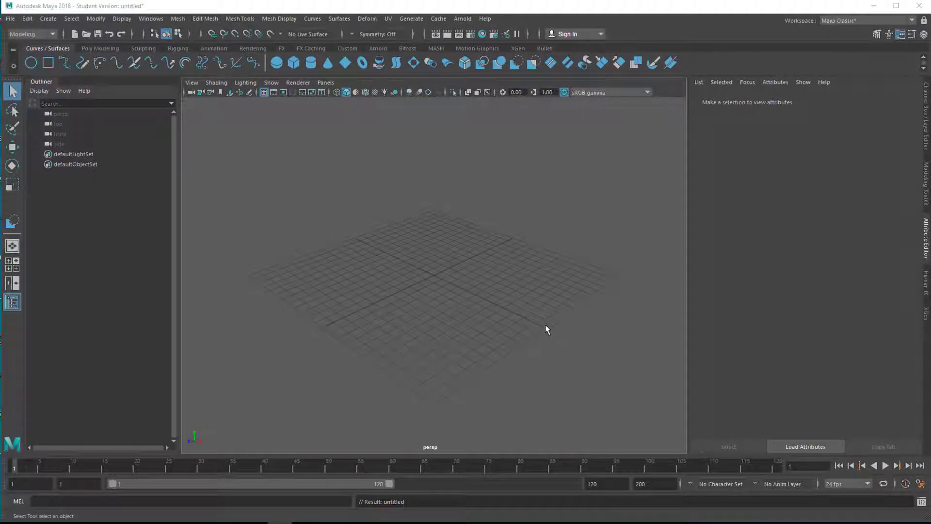
Maximize the top orthographic view and switch between the Polygons and Curves/Surfaces shelves
key(space)
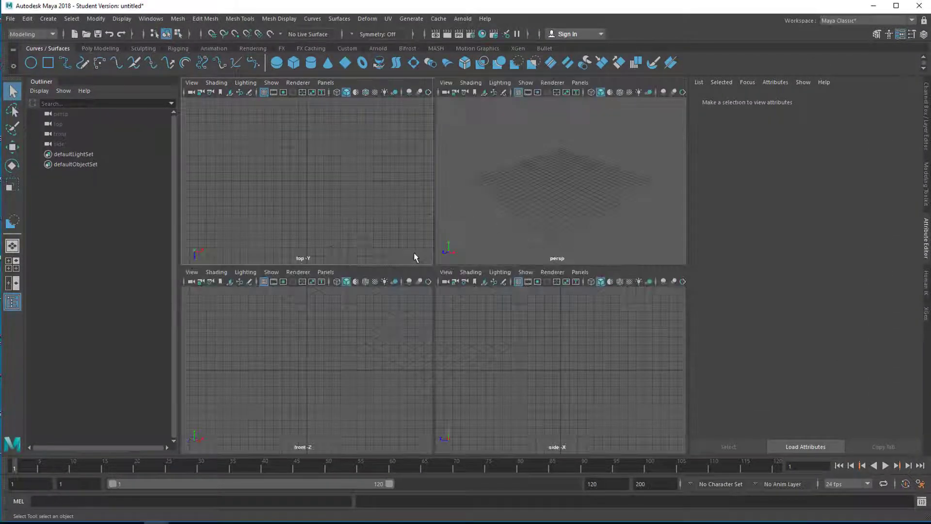
key(space)
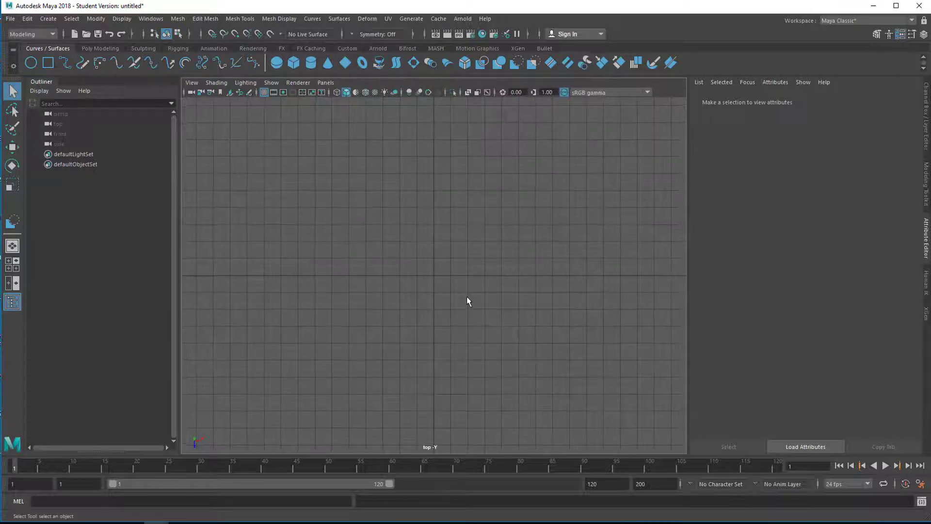
alt+middle_drag(467, 301, 470, 322)
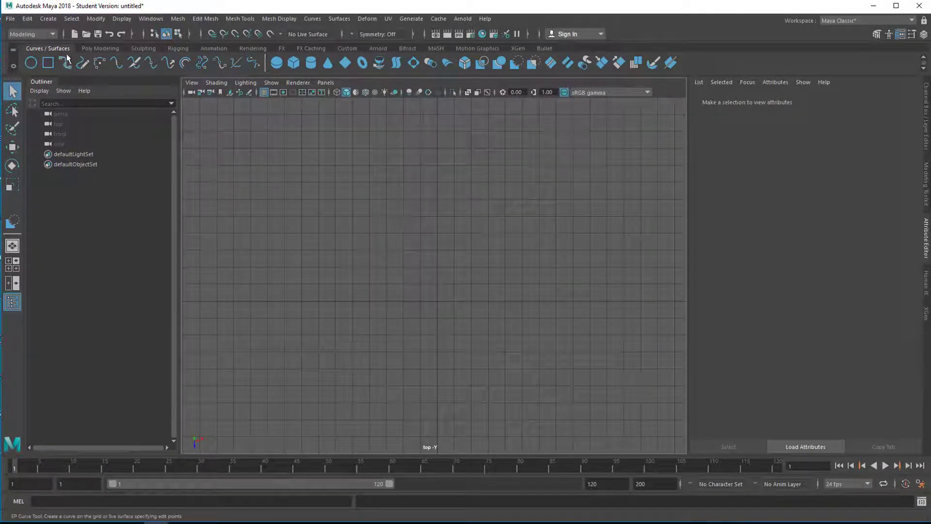
click(103, 48)
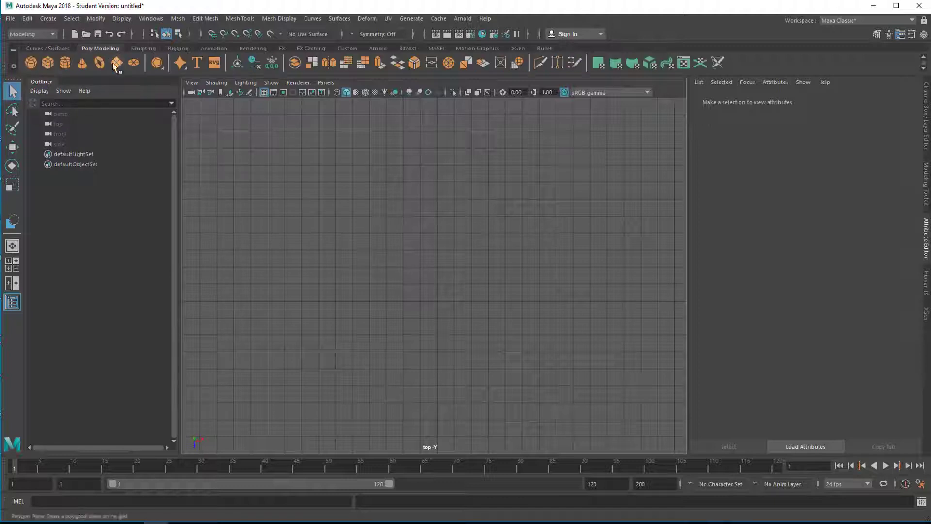
click(46, 48)
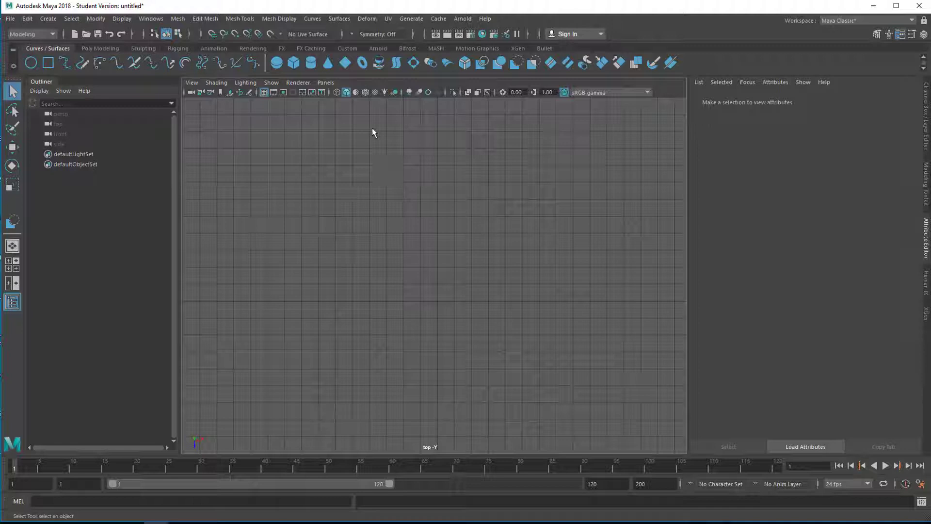
Create a NURBS plane at the origin and zoom in on it in the top view
click(346, 64)
scroll(536, 347, up, 2)
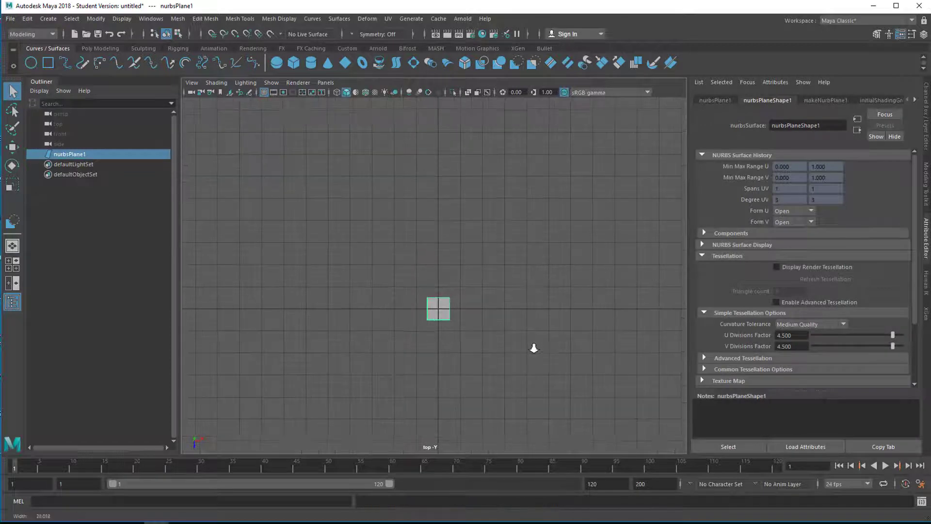
alt+middle_drag(536, 347, 536, 282)
scroll(427, 307, up, 2)
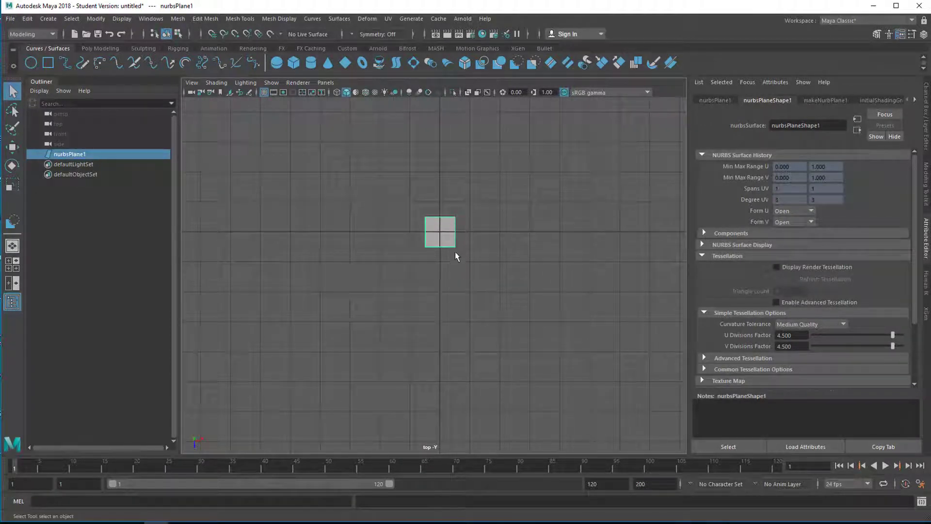
Scale the plane into a long thin strip (0.347, 1, 17.531), undoing a trial rotation
key(r)
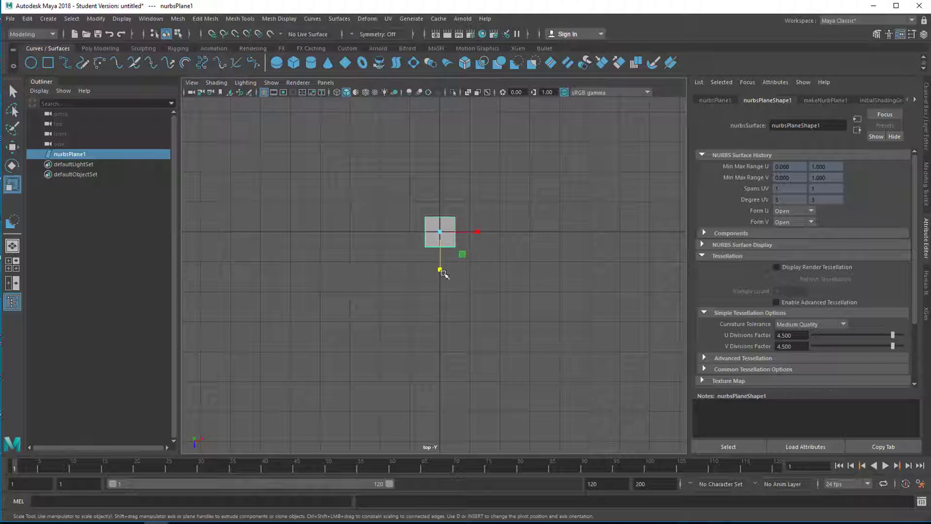
drag(441, 267, 528, 334)
scroll(423, 297, down, 3)
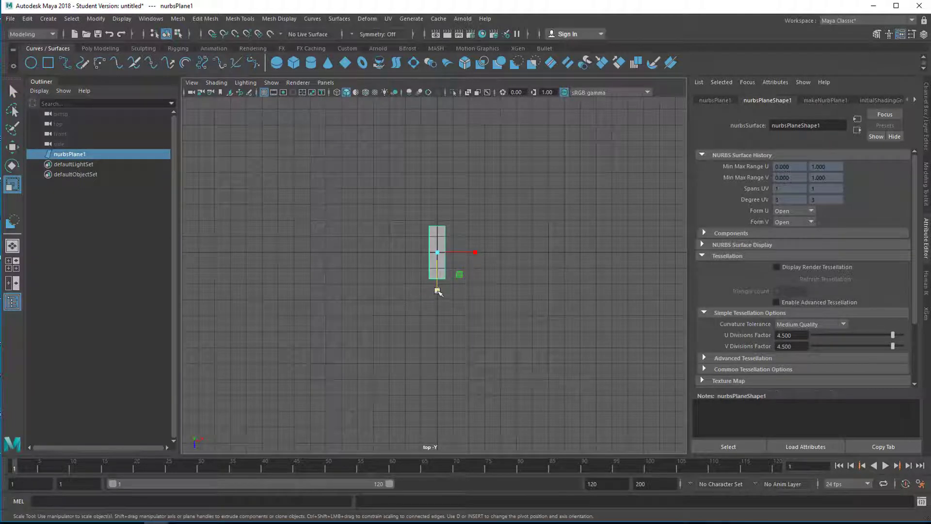
drag(438, 291, 460, 450)
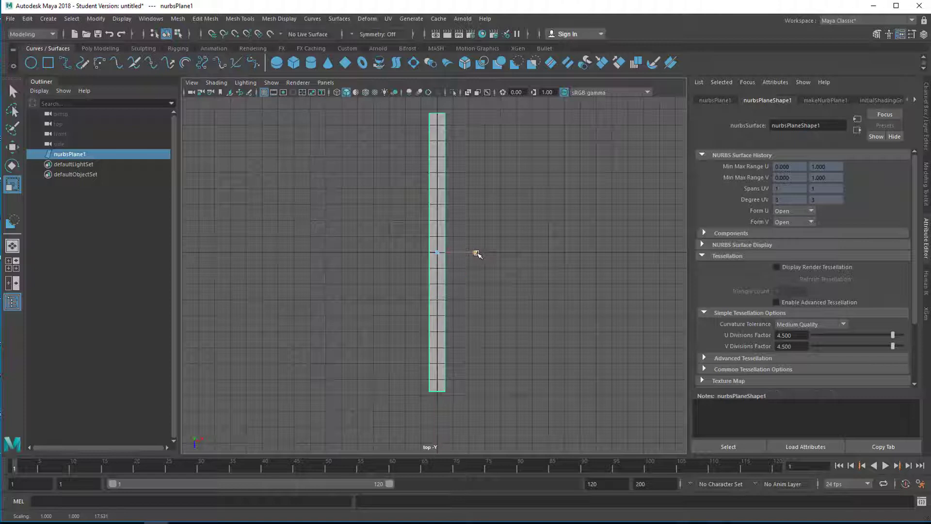
drag(476, 252, 448, 259)
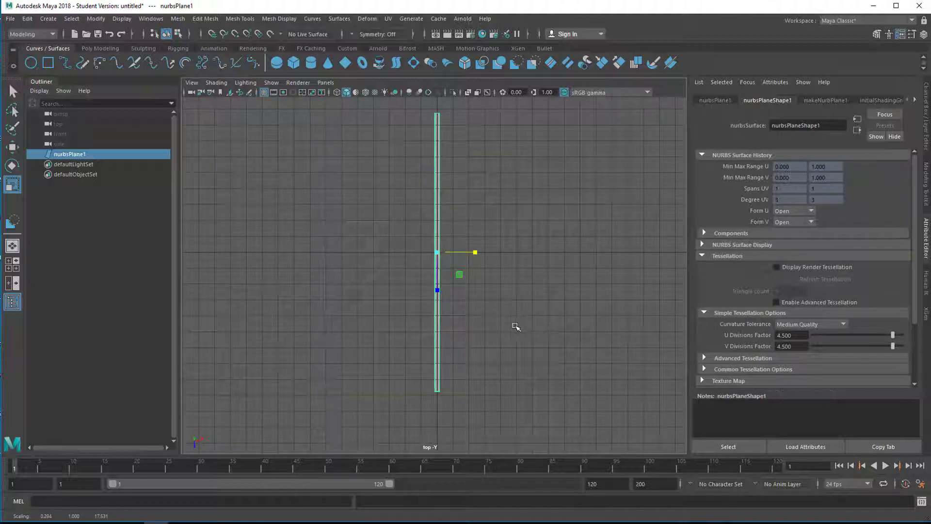
key(e)
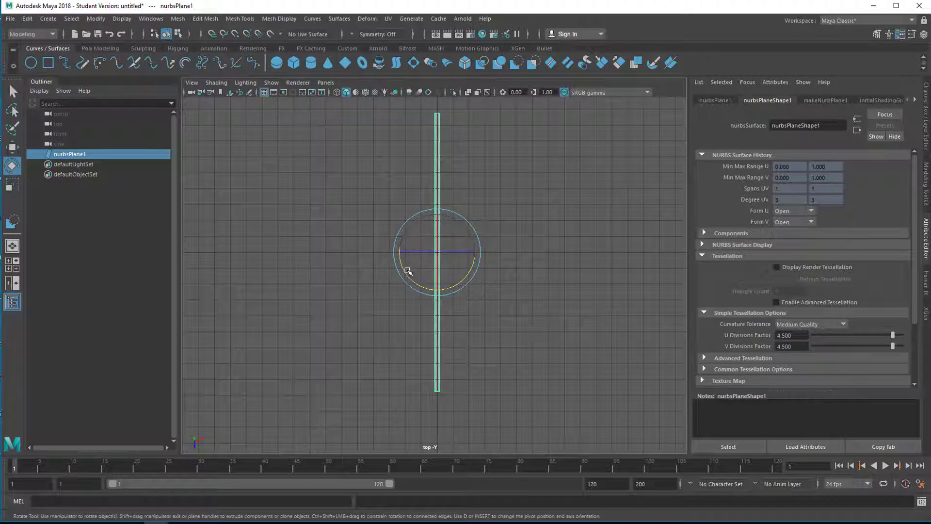
mouse_move(405, 272)
mouse_down()
mouse_move(393, 248)
mouse_move(396, 258)
mouse_up()
key(ctrl+z)
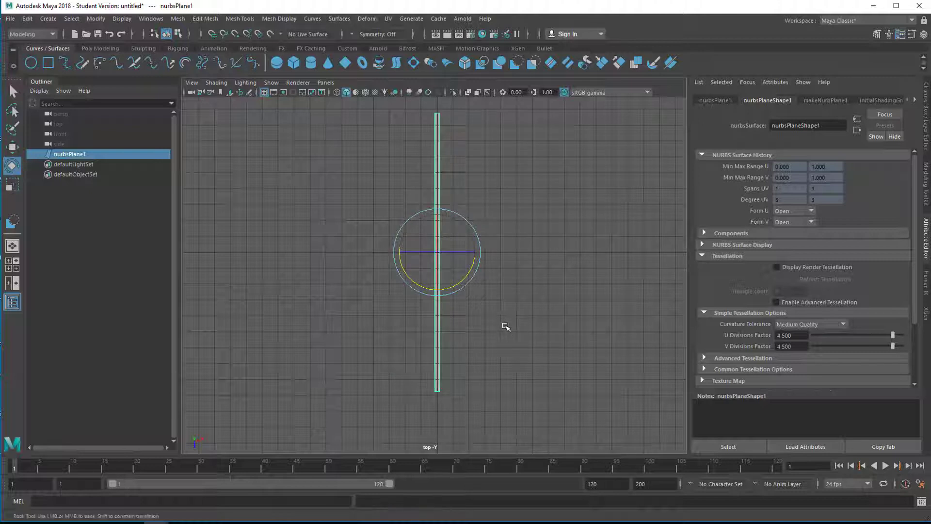
Move nurbsPlane1's pivot down to the strip's bottom edge with point snapping
alt+middle_drag(503, 326, 492, 183)
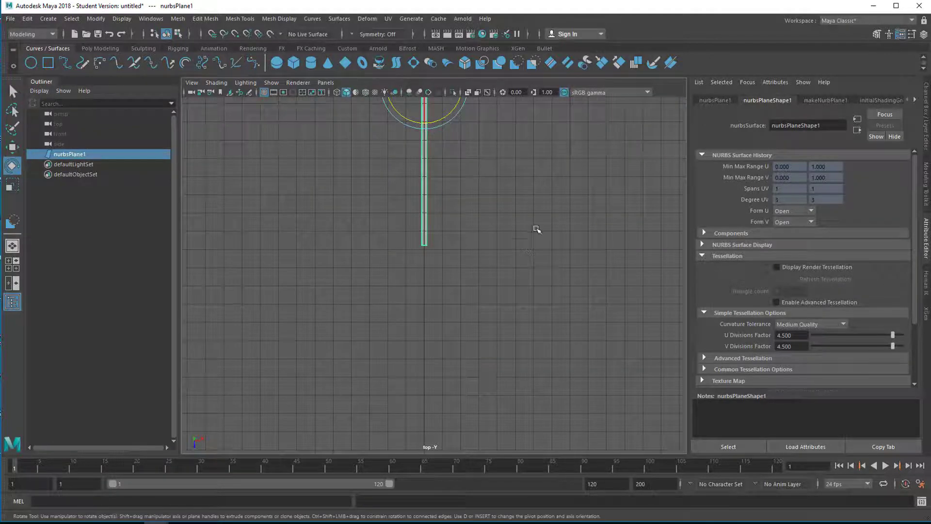
alt+middle_drag(537, 229, 541, 281)
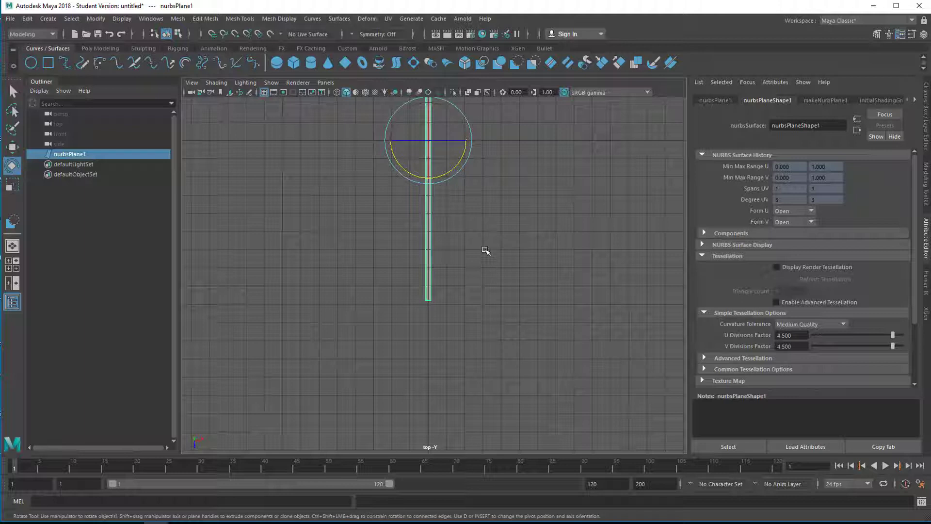
key(d)
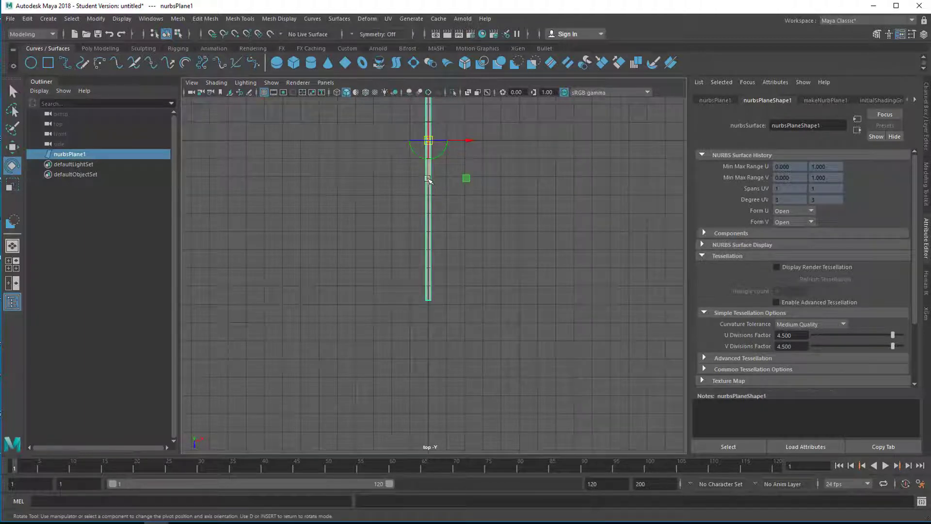
drag(428, 179, 432, 332)
key(Insert)
scroll(316, 345, up, 5)
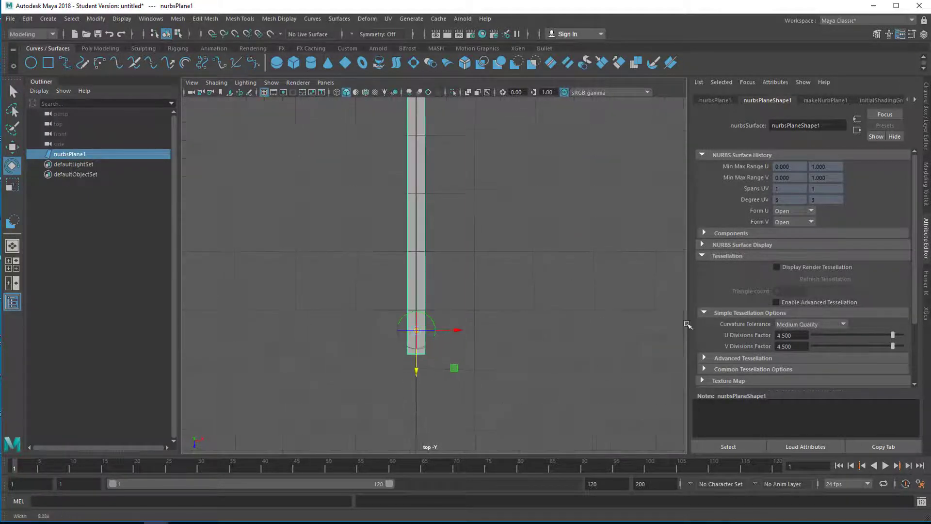
alt+middle_drag(565, 333, 567, 225)
scroll(534, 316, up, 2)
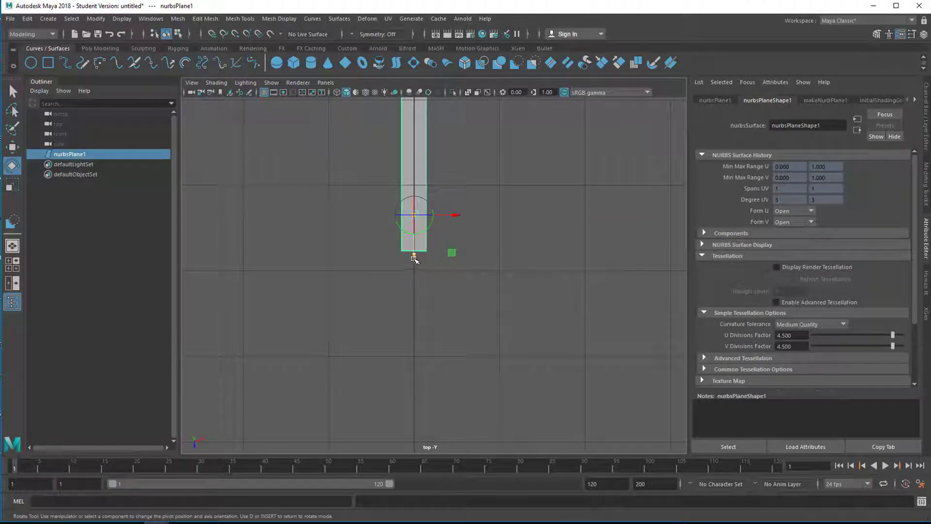
drag(415, 257, 425, 294)
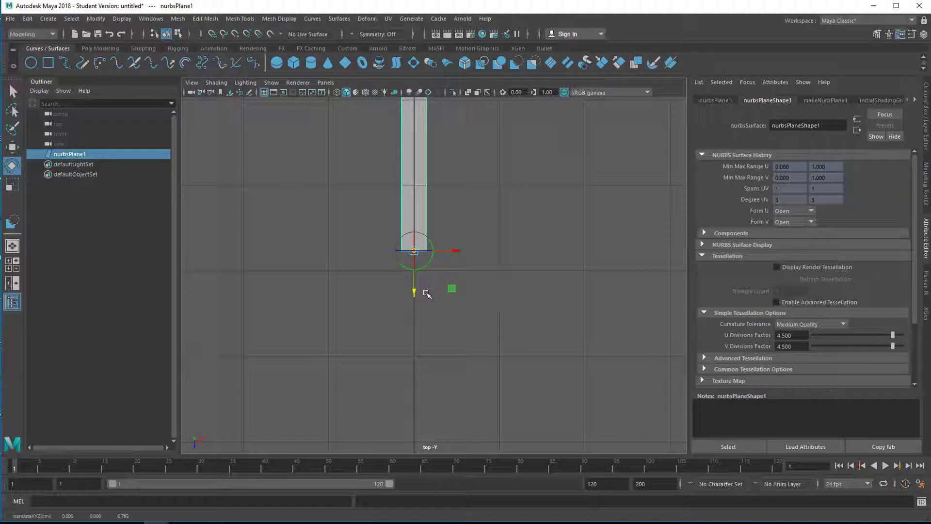
key(v)
drag(417, 286, 416, 272)
key(d)
Move the strip so its bottom end rests on the grid origin
key(w)
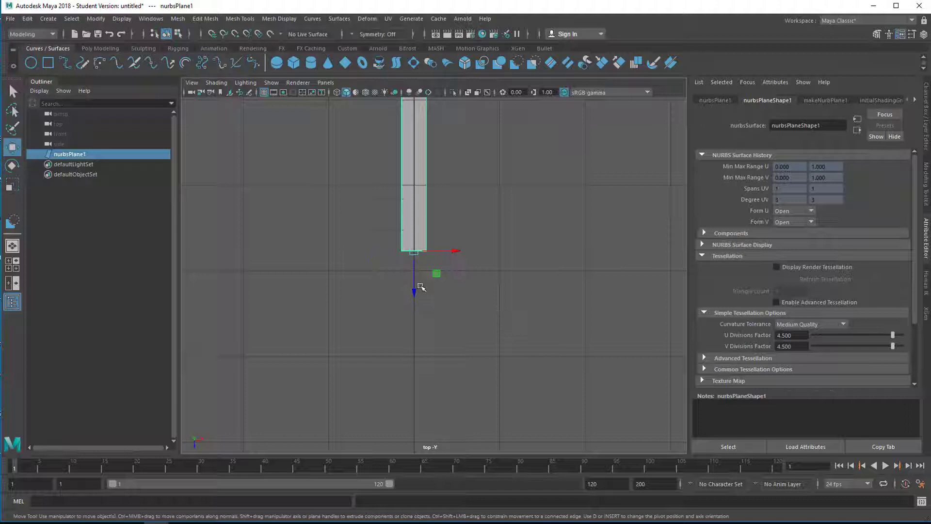
alt+right_drag(491, 316, 322, 353)
middle_drag(321, 353, 457, 441)
alt+right_drag(457, 441, 476, 343)
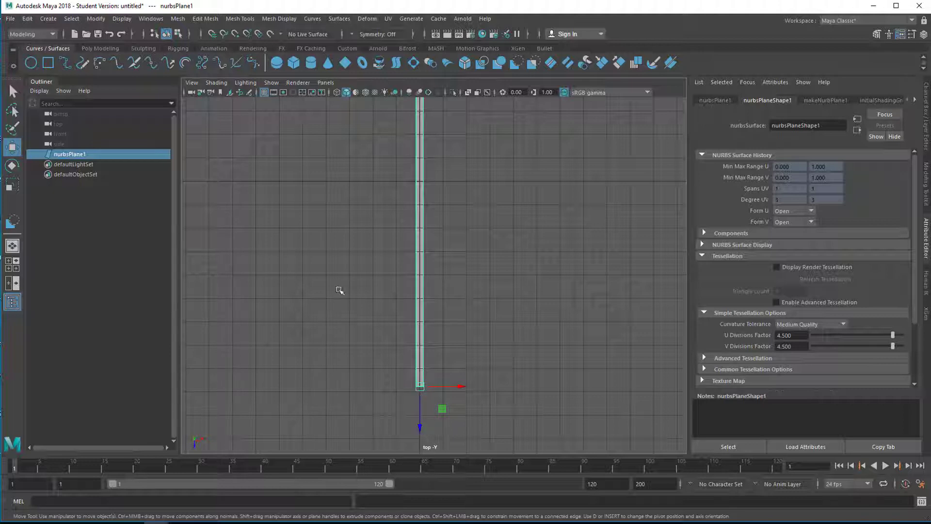
drag(418, 391, 420, 197)
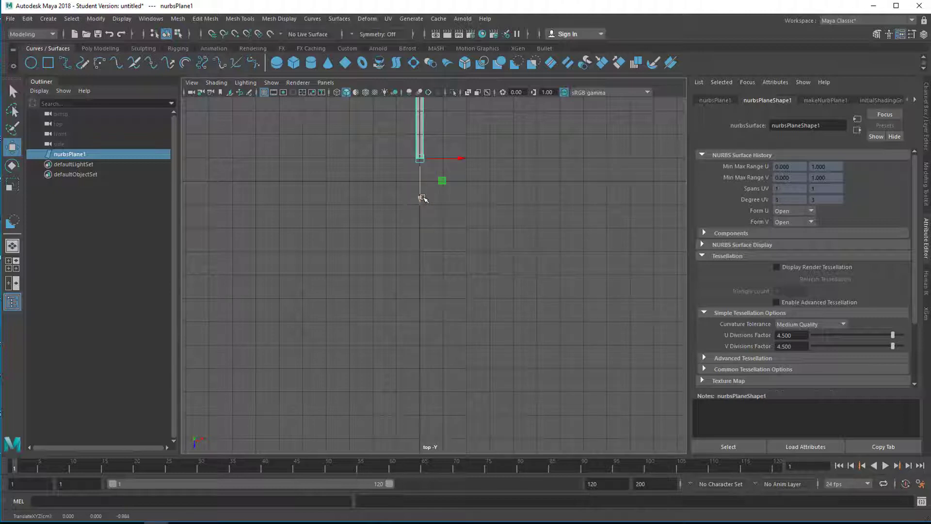
drag(421, 201, 423, 190)
drag(422, 224, 422, 193)
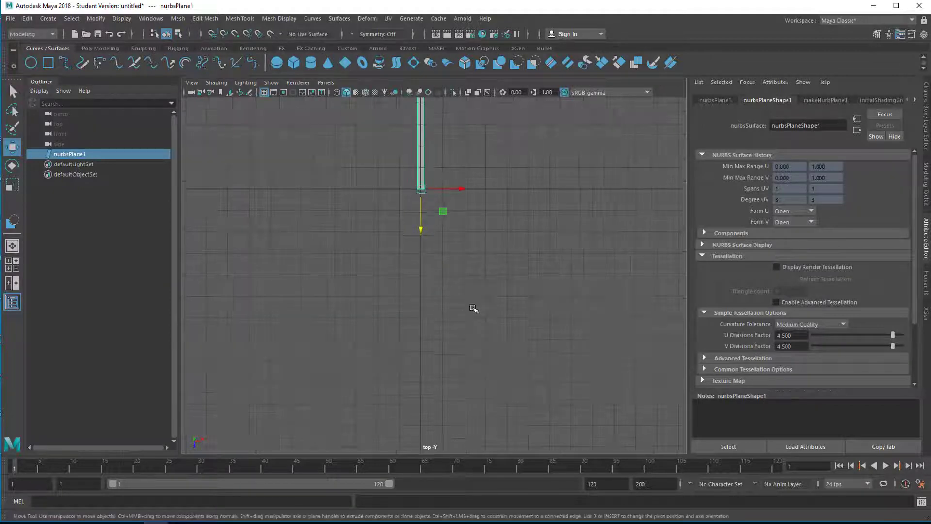
middle_drag(474, 307, 410, 374)
Shorten nurbsPlane1 to about 4.9 times its length, make it much thinner, and recentre it
scroll(410, 326, down, 2)
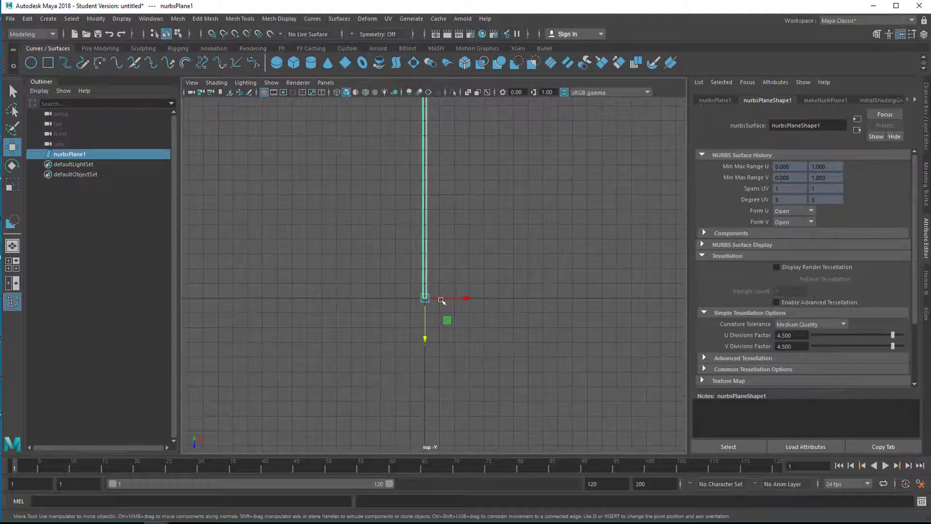
alt+middle_drag(556, 244, 505, 270)
alt+right_drag(491, 343, 588, 322)
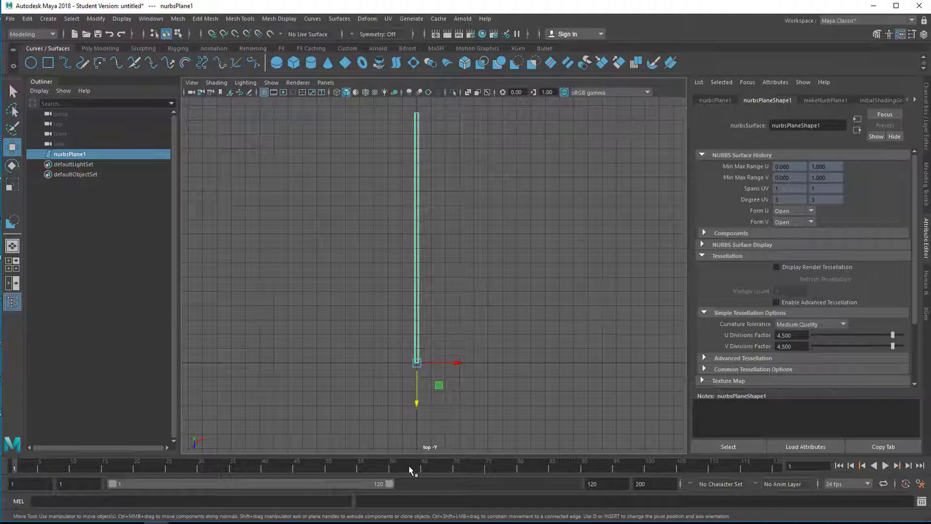
key(r)
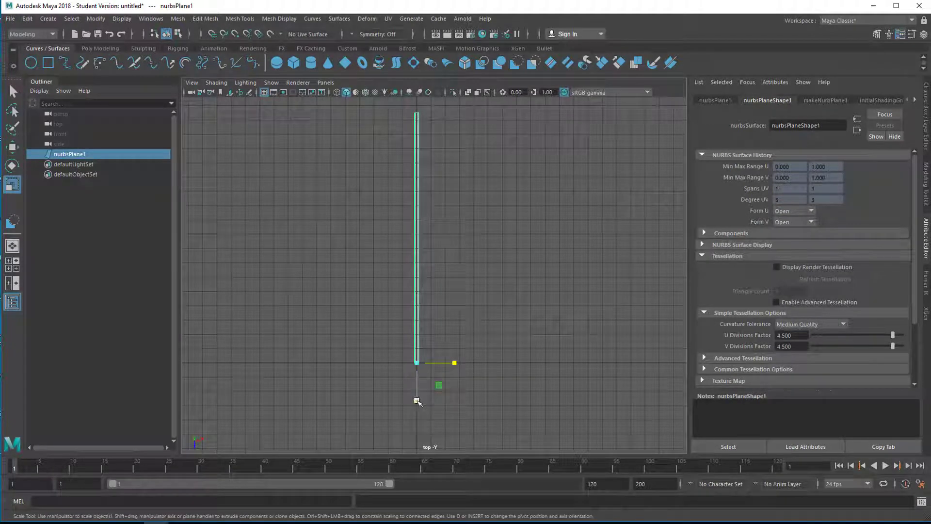
drag(417, 400, 420, 372)
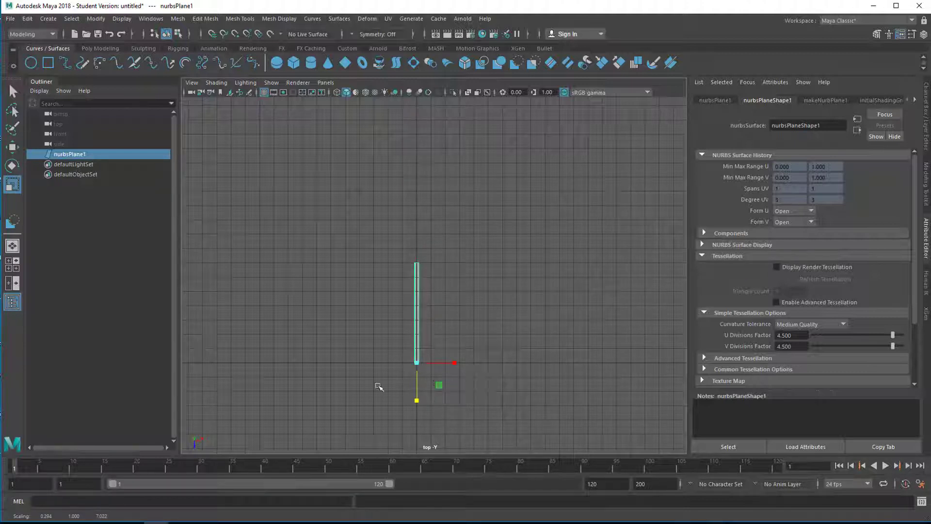
alt+right_drag(378, 386, 522, 383)
drag(445, 404, 427, 409)
alt+right_drag(499, 365, 453, 365)
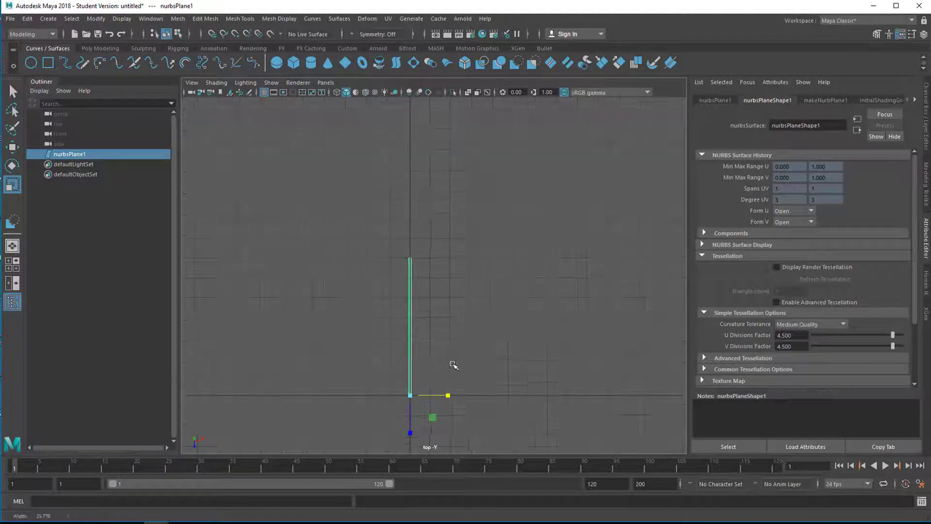
alt+middle_drag(467, 359, 469, 329)
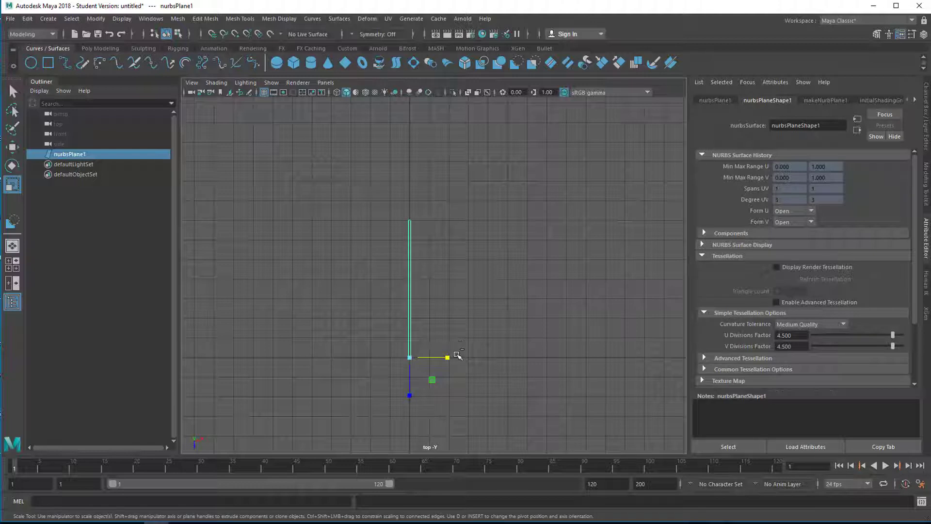
Duplicate the thin strip as nurbsPlane2, then widen and shorten the copy
key(ctrl+d)
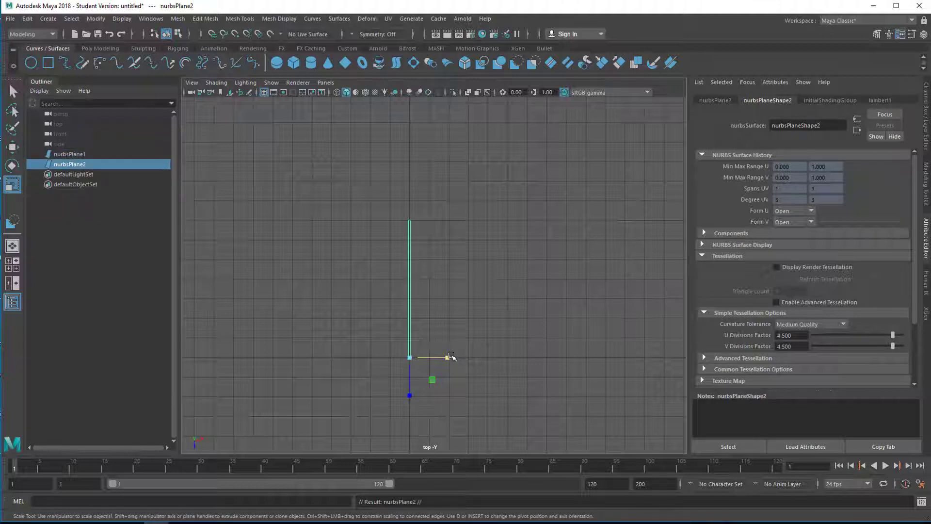
key(e)
key(r)
key(e)
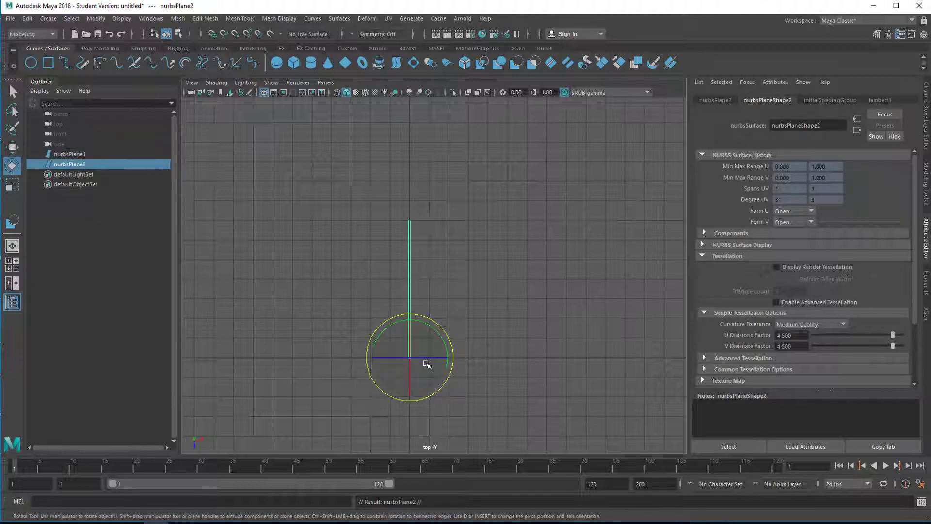
key(w)
key(r)
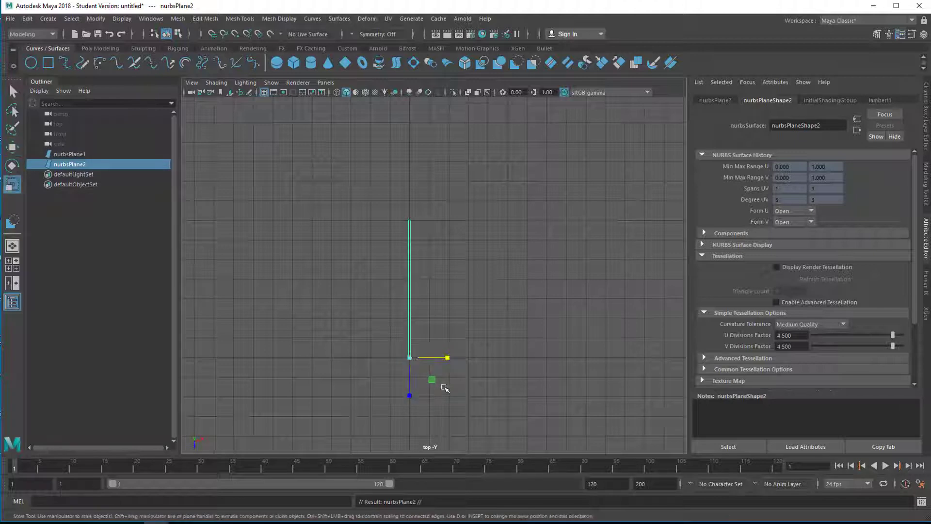
drag(449, 358, 474, 358)
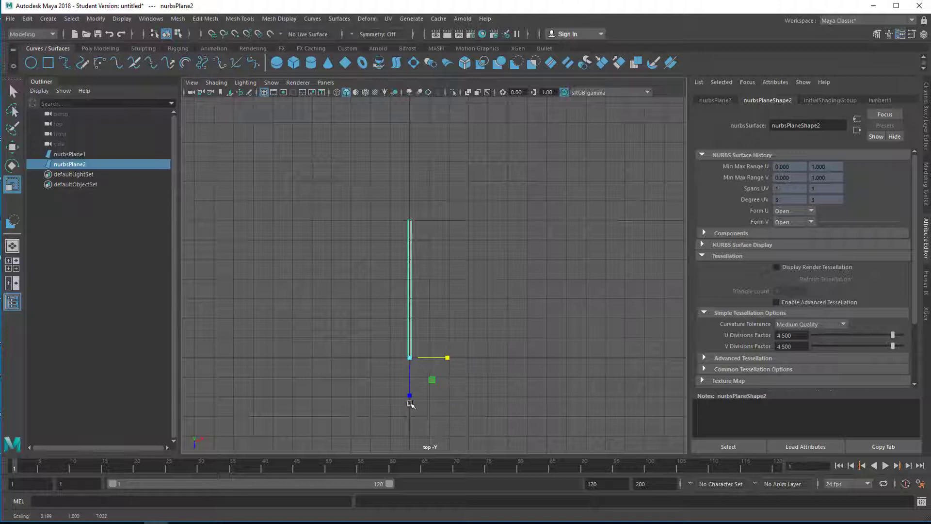
drag(410, 396, 410, 388)
Duplicate again as nurbsPlane3, widen and shorten it, then show the four-view layout
key(ctrl+d)
drag(447, 358, 476, 364)
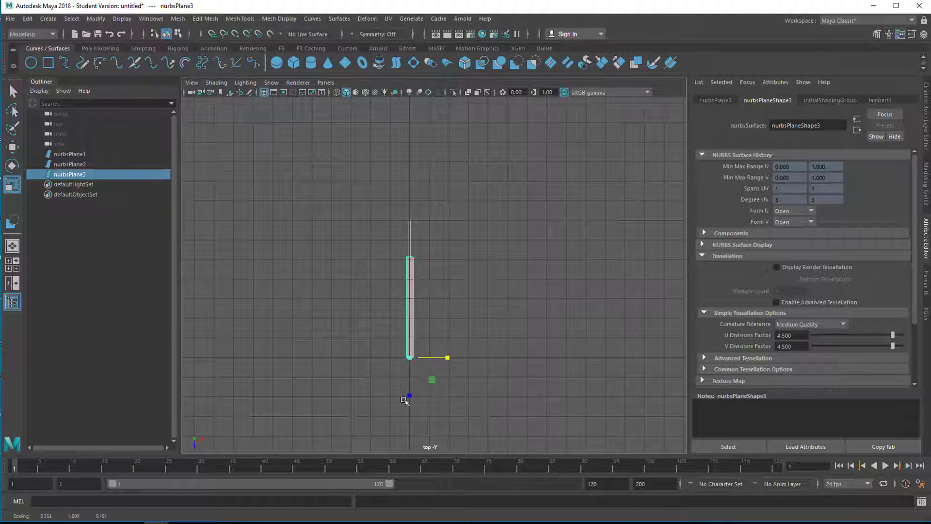
drag(409, 395, 411, 387)
alt+right_drag(354, 322, 597, 322)
key(space)
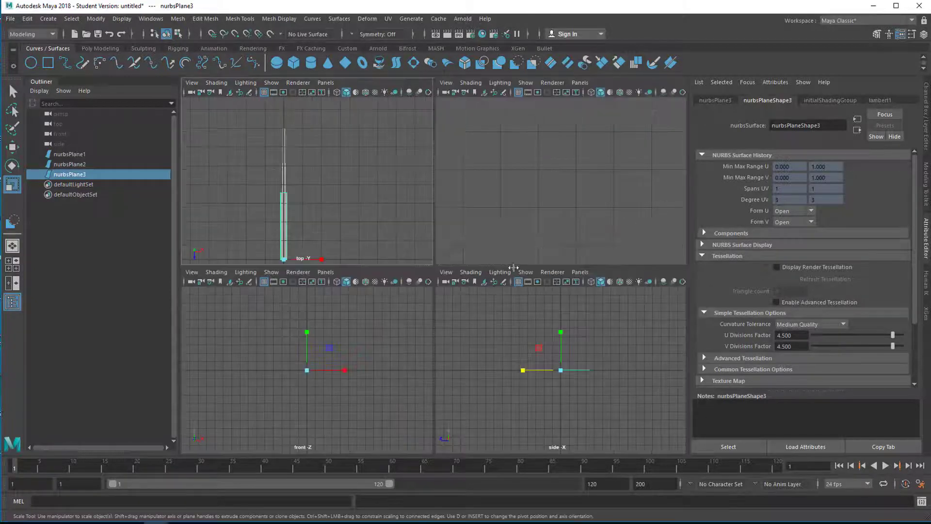
Maximize the perspective view and orbit to a near side-on look at the three planes
key(space)
alt+right_drag(422, 301, 753, 265)
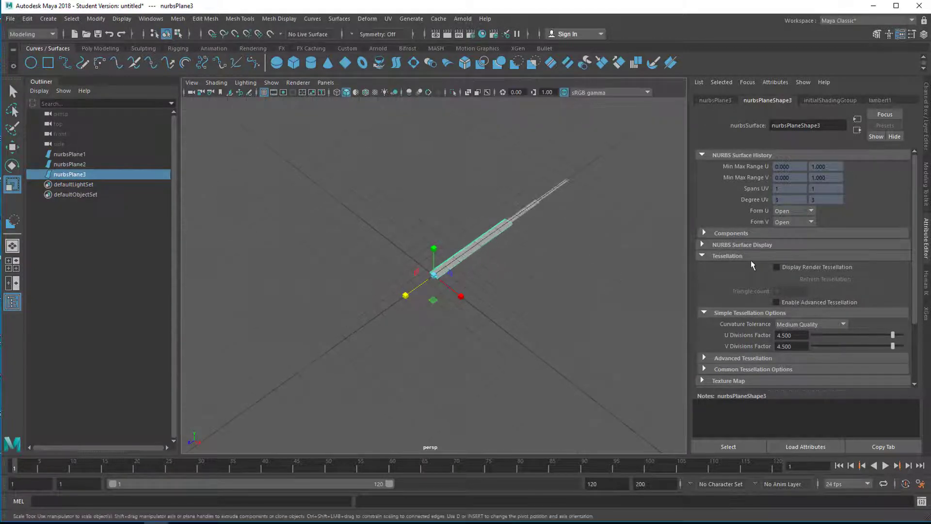
alt+drag(481, 327, 391, 329)
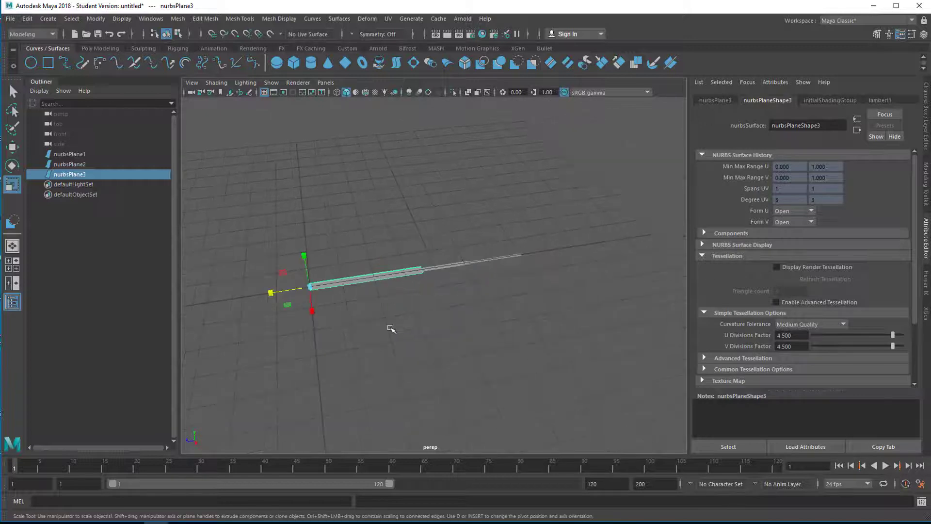
alt+right_drag(412, 333, 553, 326)
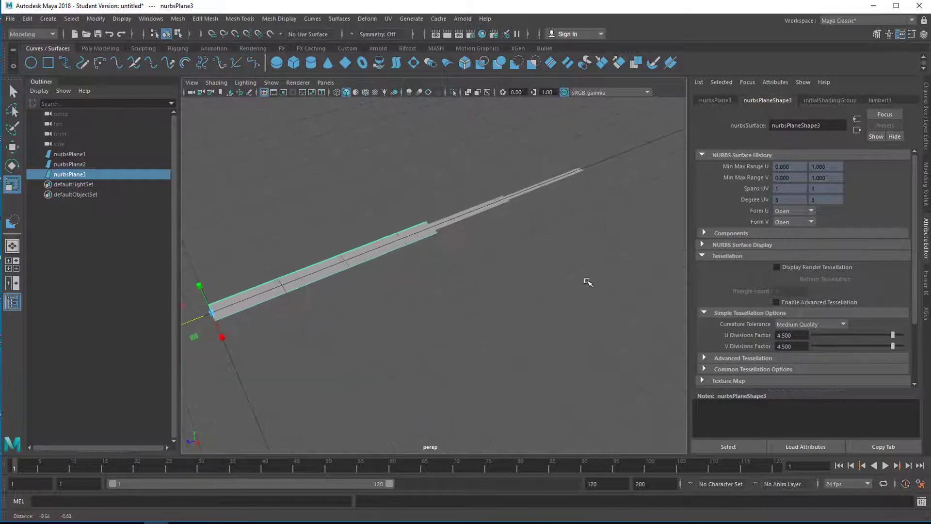
alt+right_drag(587, 282, 520, 336)
alt+drag(519, 337, 451, 331)
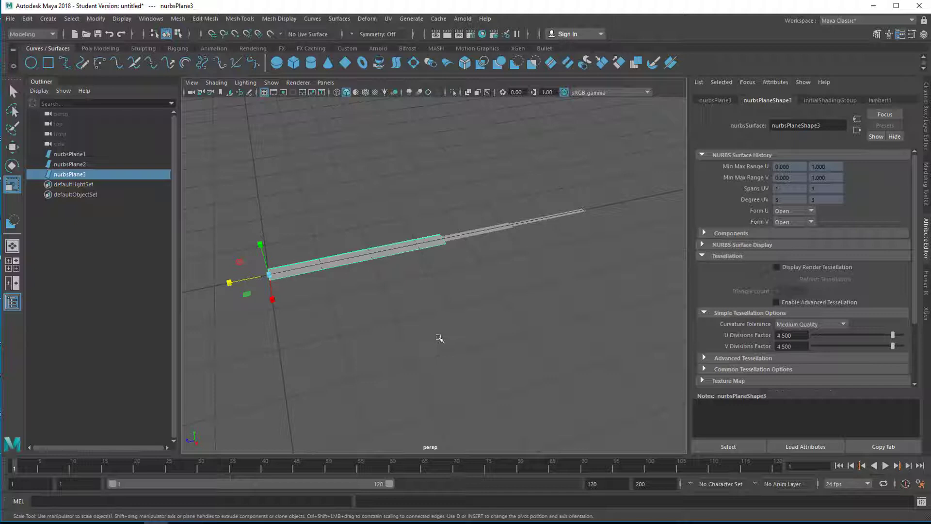
click(553, 218)
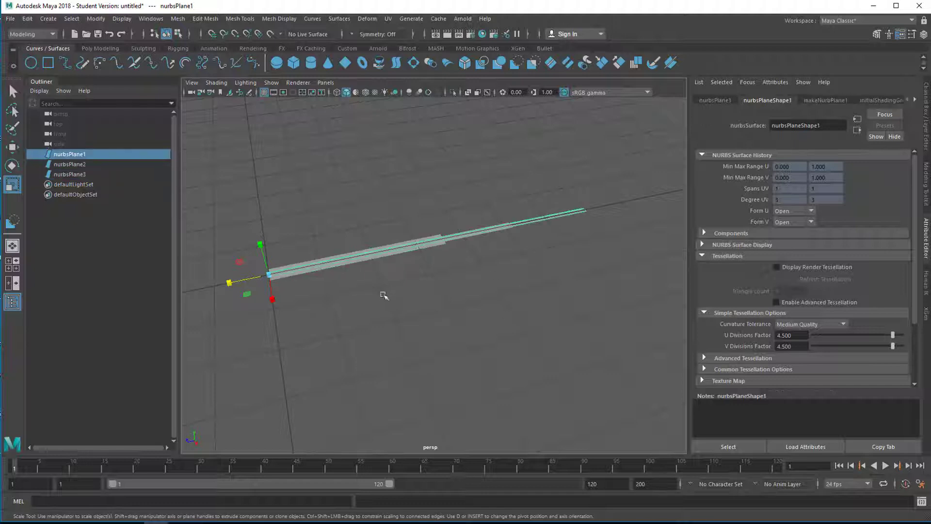
key(w)
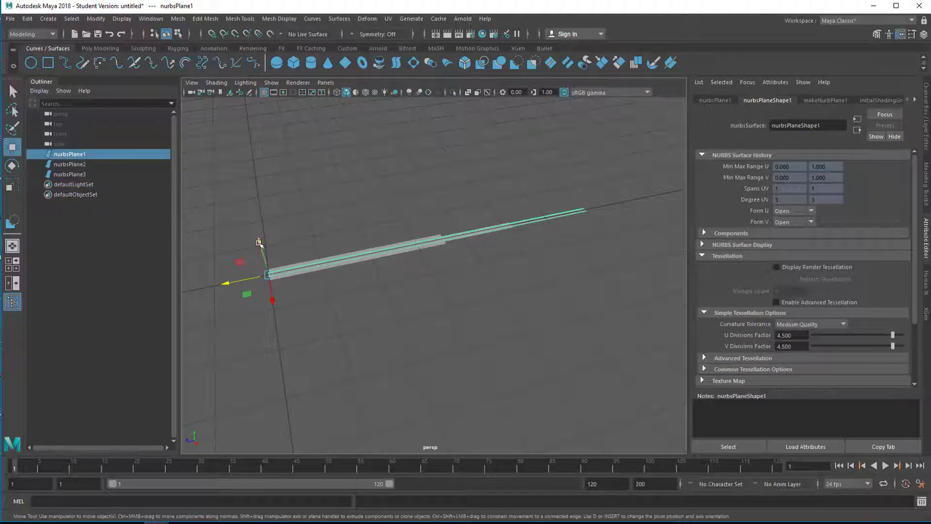
click(259, 242)
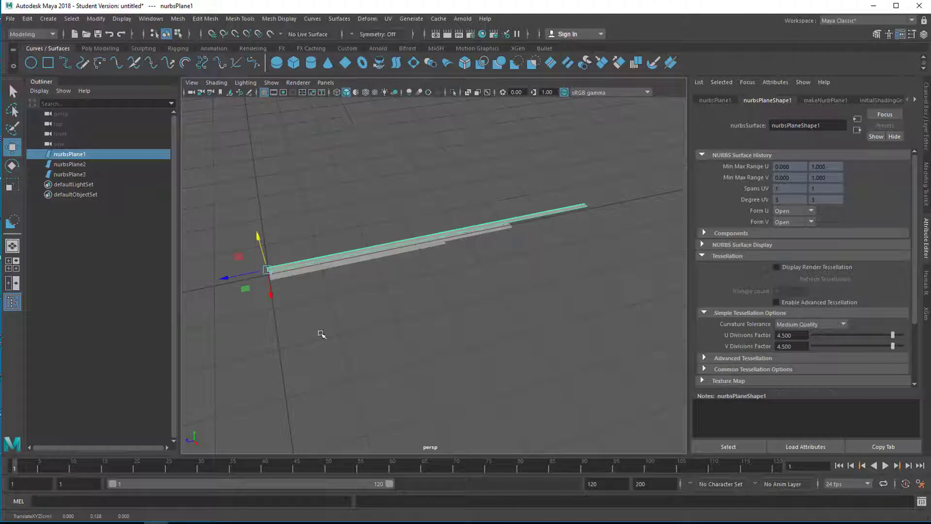
alt+drag(322, 333, 502, 218)
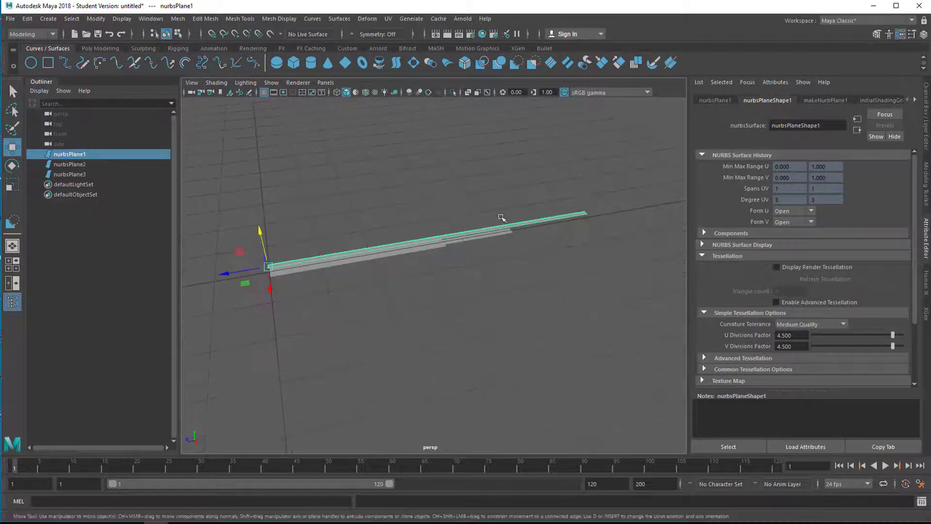
Raise nurbsPlane2 slightly upward so it sits above the first strip
click(70, 164)
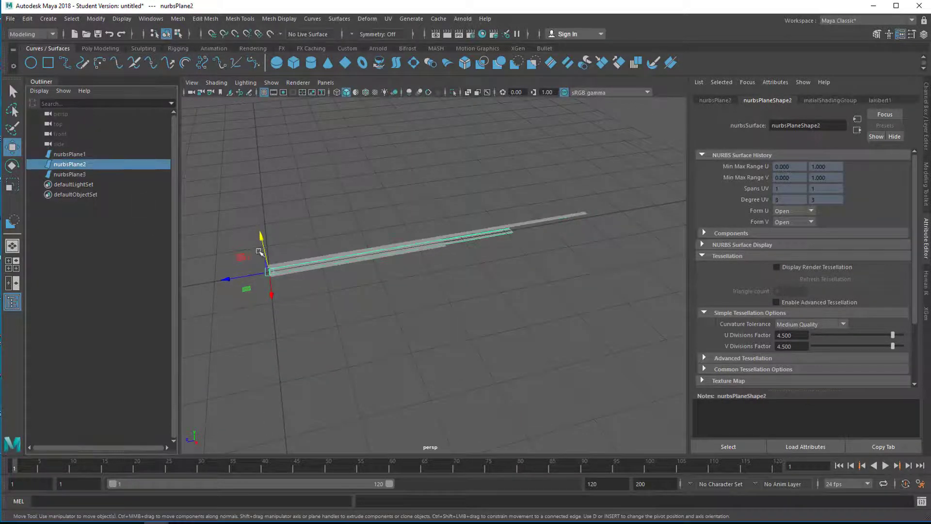
alt+right_drag(293, 307, 212, 237)
alt+drag(475, 321, 301, 241)
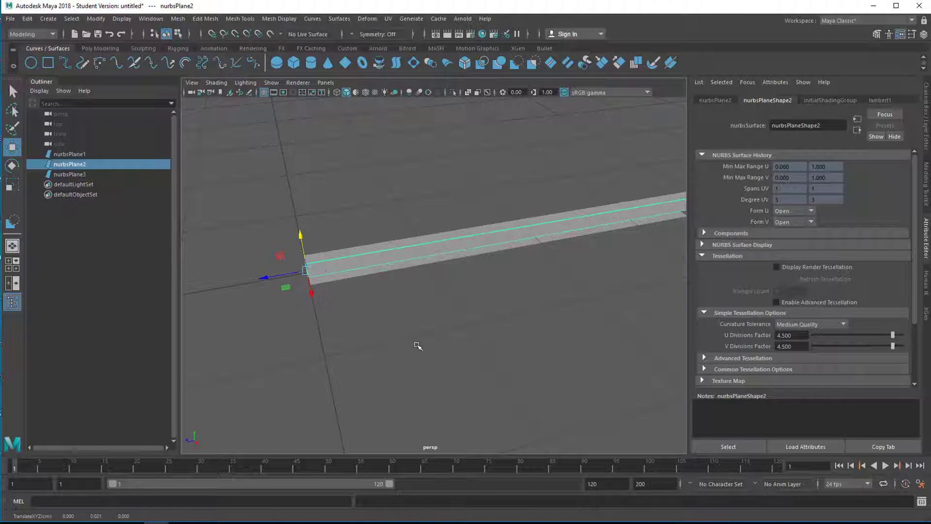
alt+drag(418, 346, 397, 326)
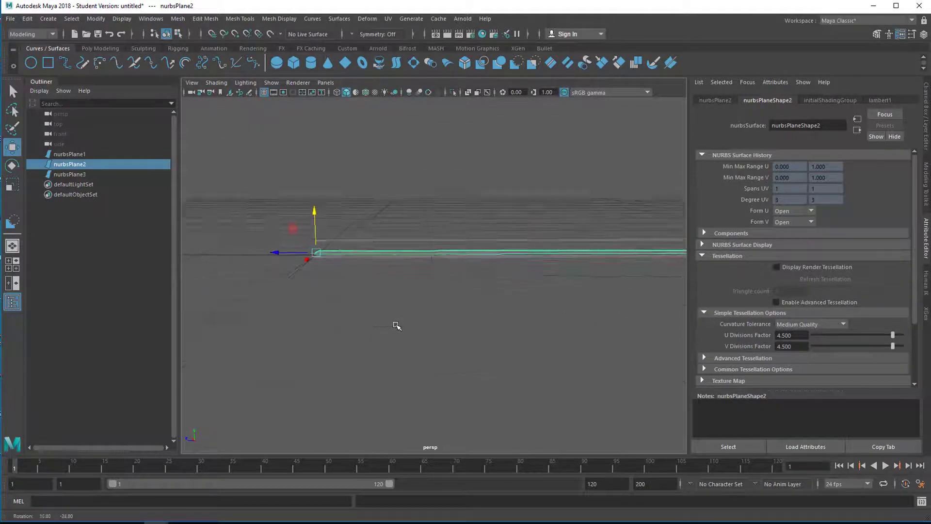
drag(316, 216, 313, 212)
alt+drag(368, 260, 87, 189)
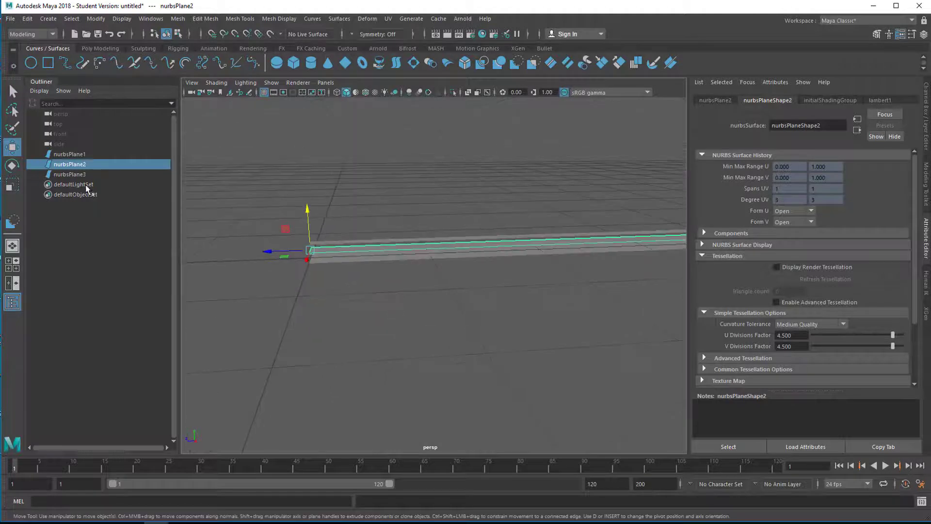
Nudge nurbsPlane3 slightly upward and orbit to check the layering
click(78, 175)
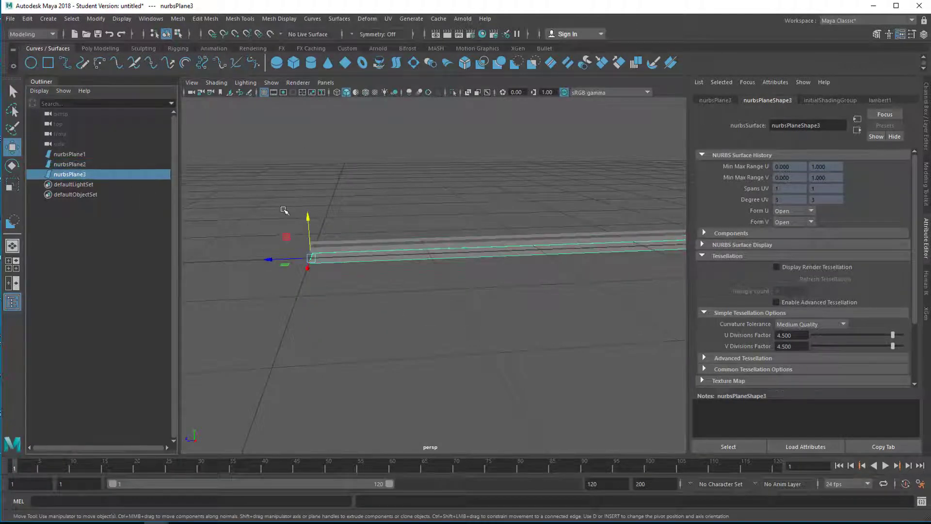
drag(310, 222, 308, 219)
alt+drag(460, 282, 260, 257)
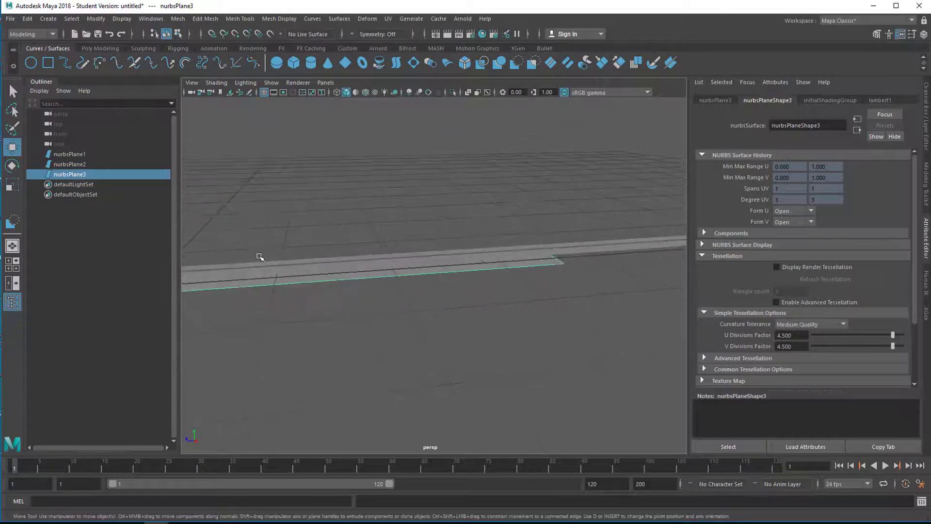
mouse_move(333, 296)
alt+mouse_down()
mouse_move(468, 307)
mouse_move(277, 257)
mouse_move(339, 291)
alt+mouse_up()
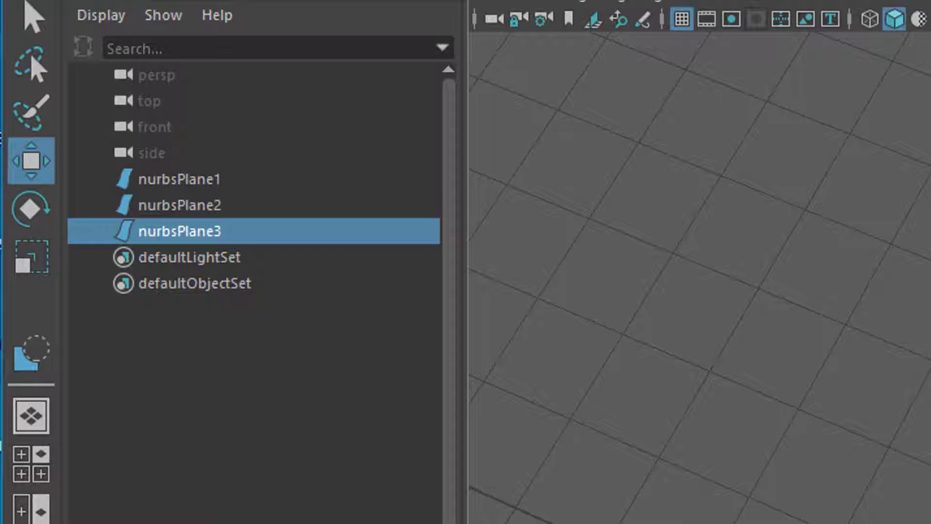
Rename nurbsPlane1 to Seconds and nurbsPlane2 to Minutes in the Outliner
drag(145, 179, 127, 234)
double_click(218, 181)
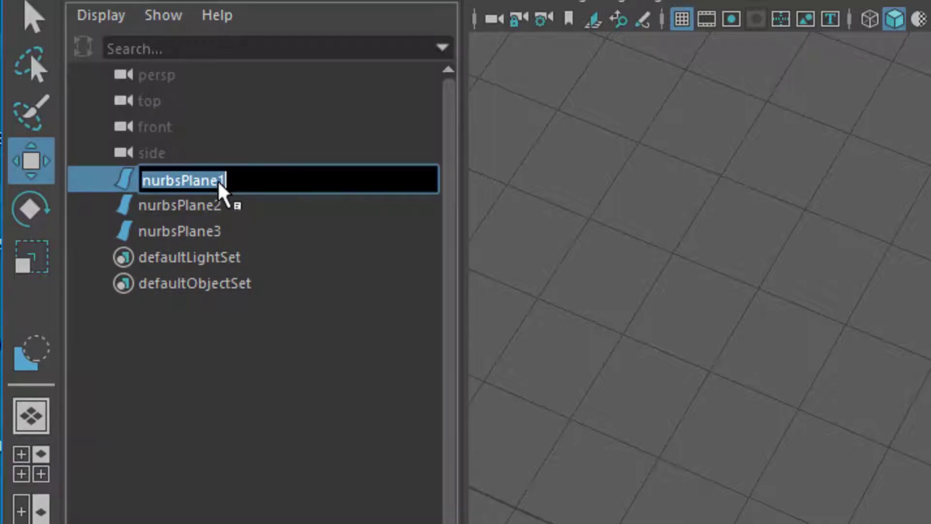
text(Sec)
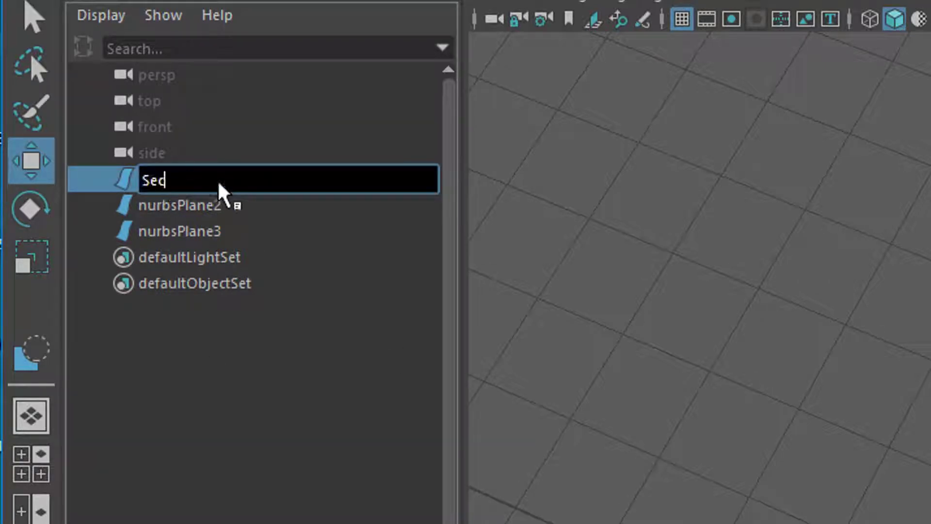
text(onds)
key(Return)
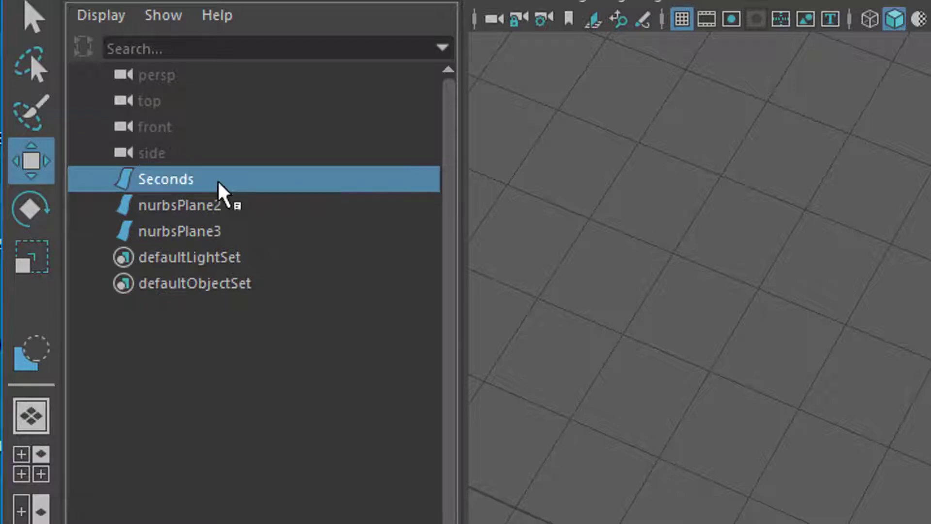
double_click(180, 206)
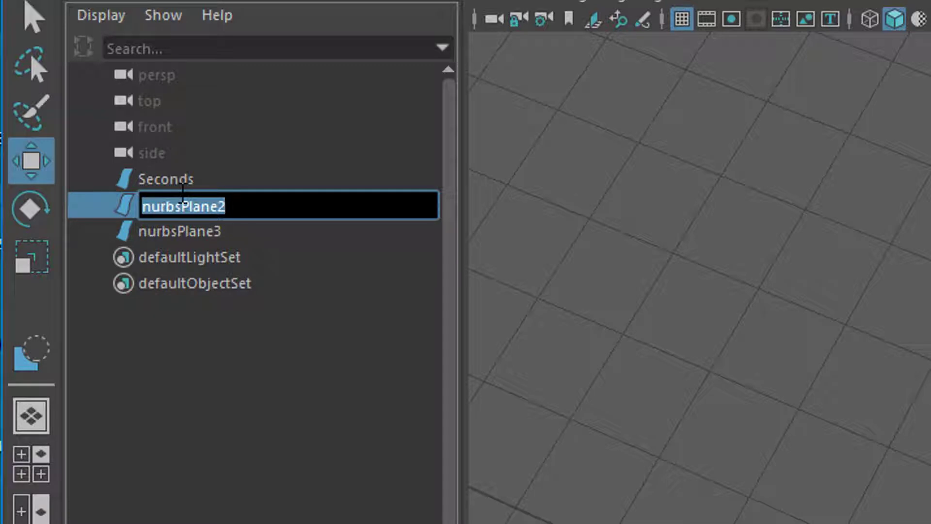
text(Minte)
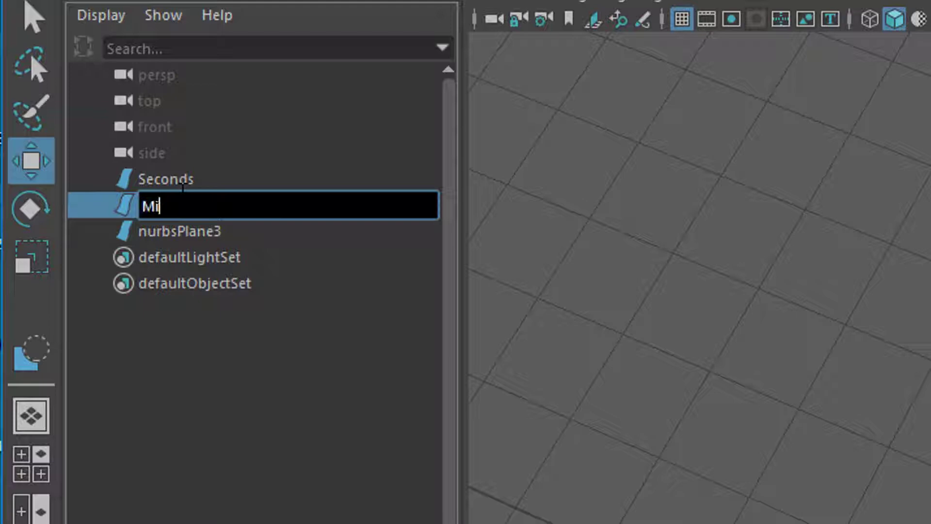
key(BackSpace)
key(BackSpace)
text(utes)
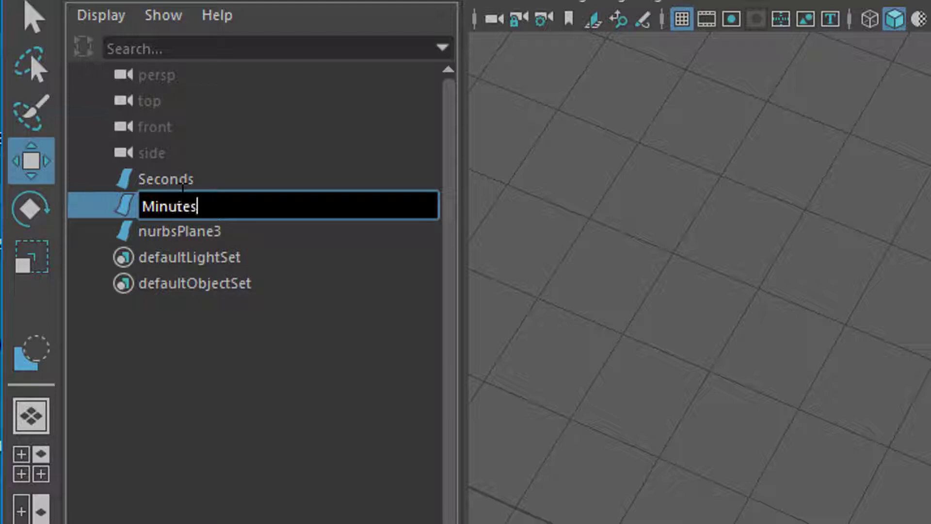
key(Return)
Rename nurbsPlane3 to Hours and select the Seconds hand
double_click(178, 235)
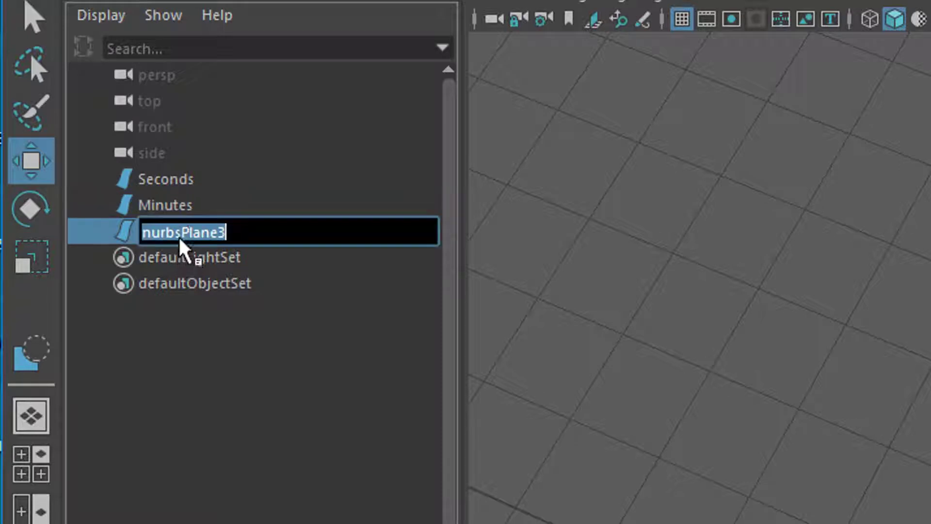
text(Hours)
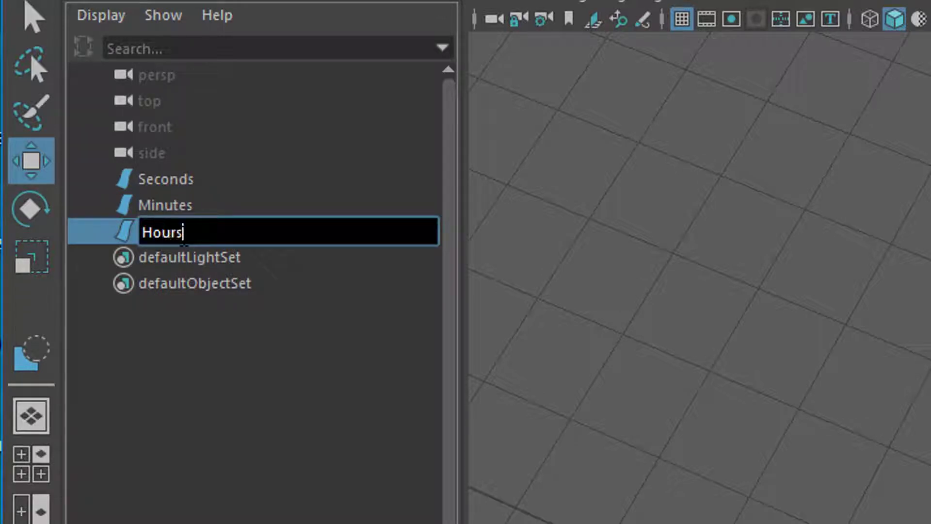
key(Return)
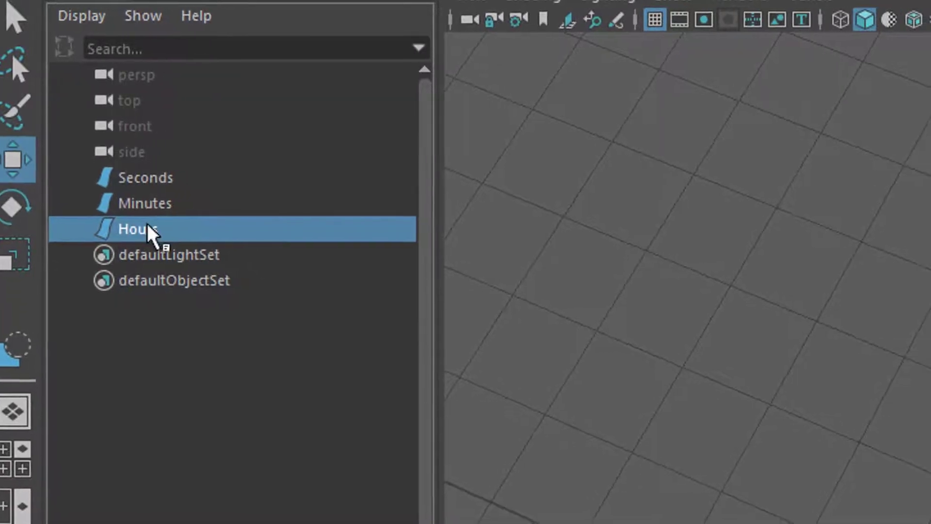
click(179, 180)
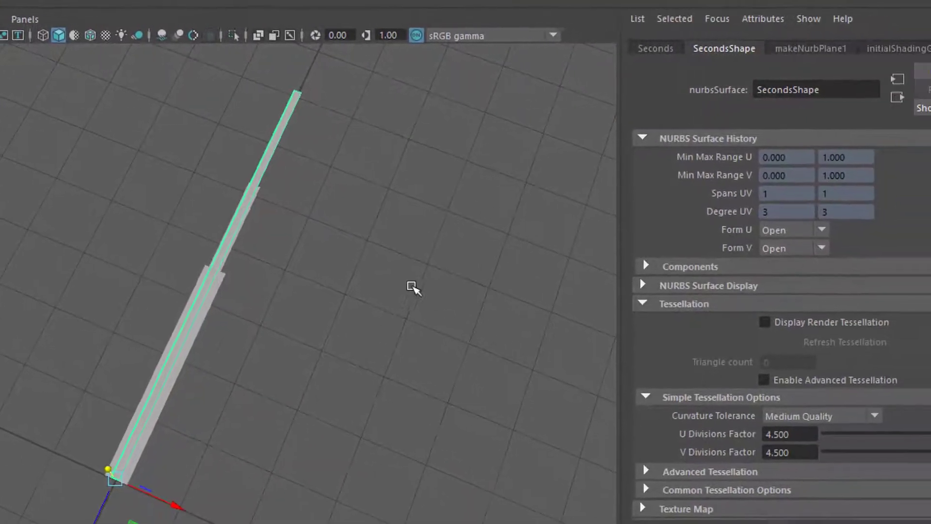
Show Seconds' transform attributes, then add Minutes and Hours to the selection
click(632, 49)
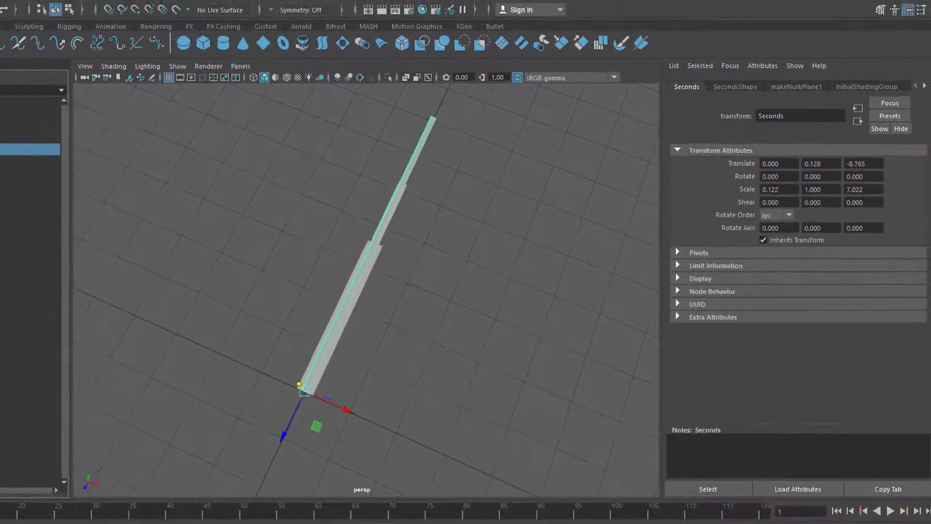
shift+click(21, 173)
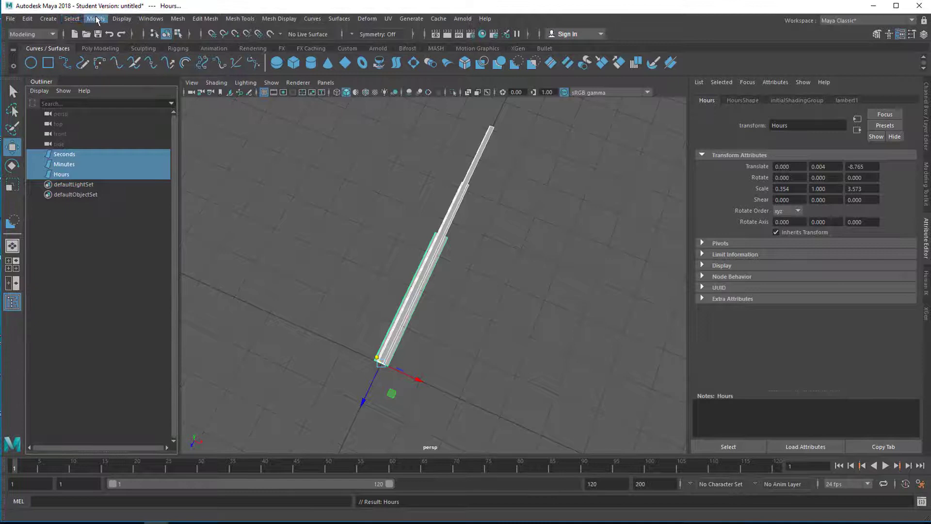
Freeze transformations on all three hands, then select only the Seconds hand
click(96, 19)
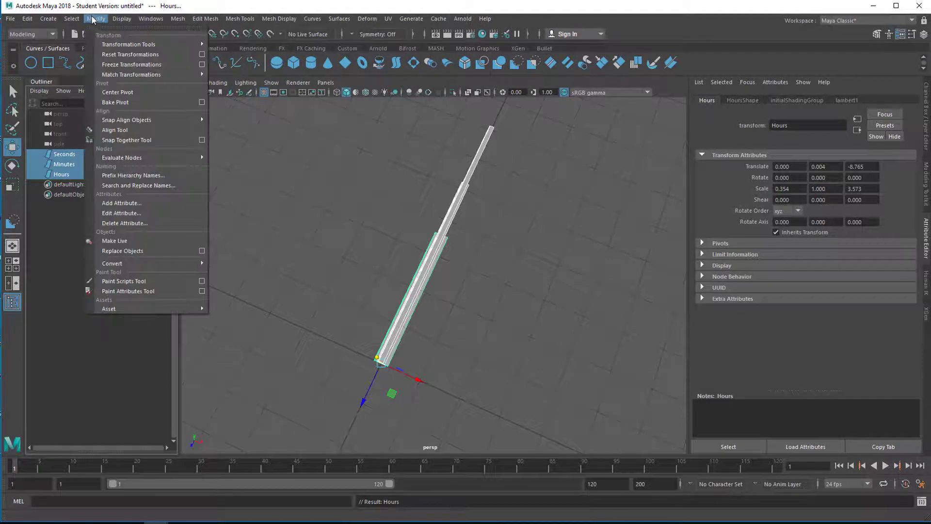
click(123, 65)
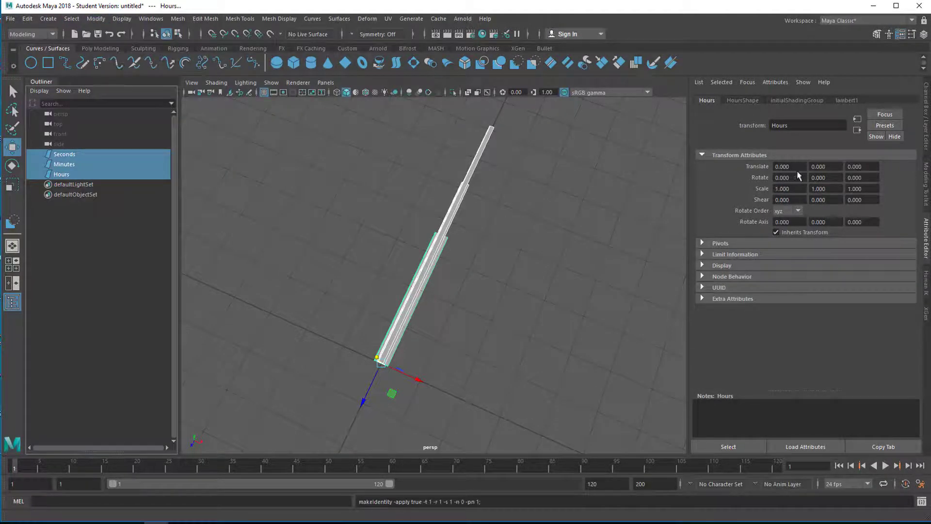
click(58, 154)
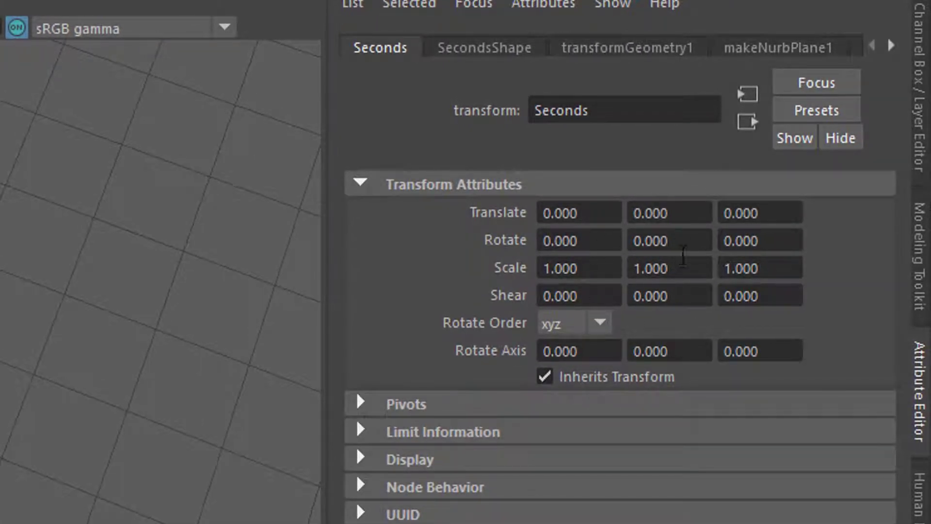
click(680, 241)
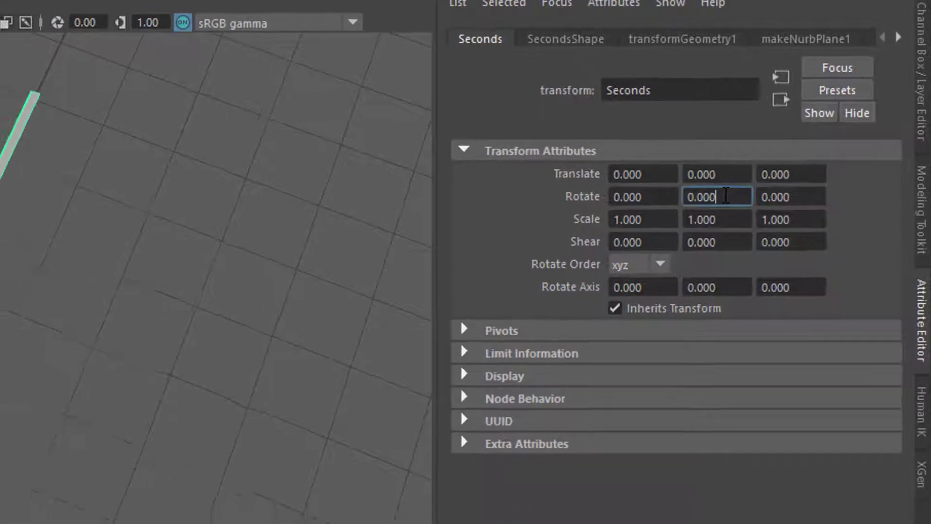
drag(726, 195, 685, 196)
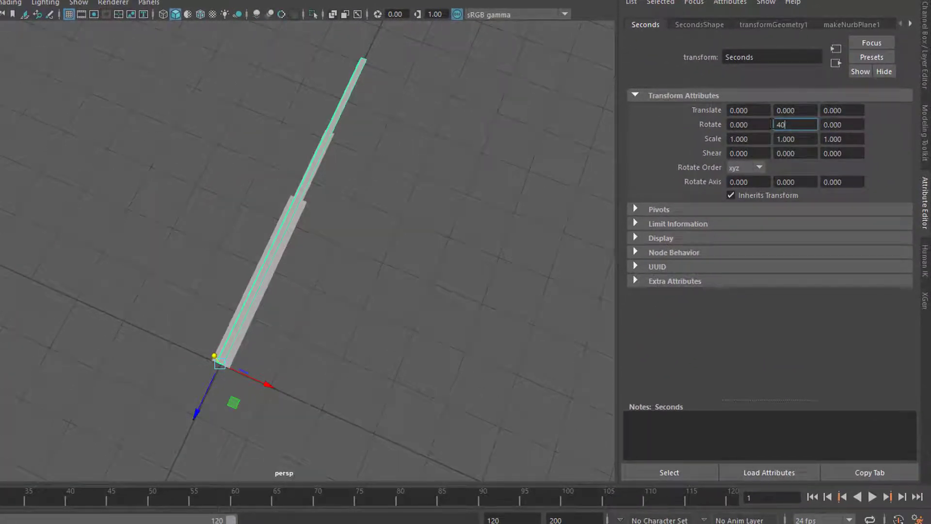
text(40)
key(Return)
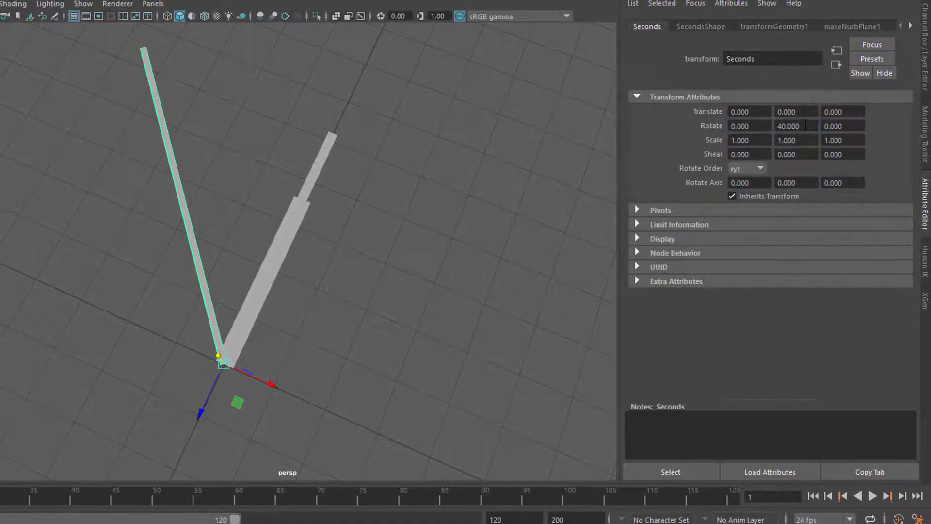
double_click(800, 125)
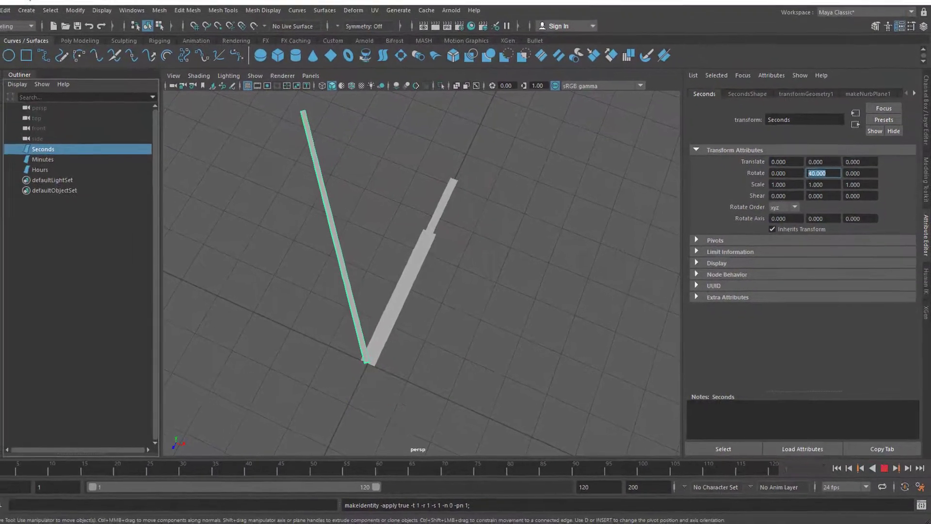
key(alt+v)
key(alt+v)
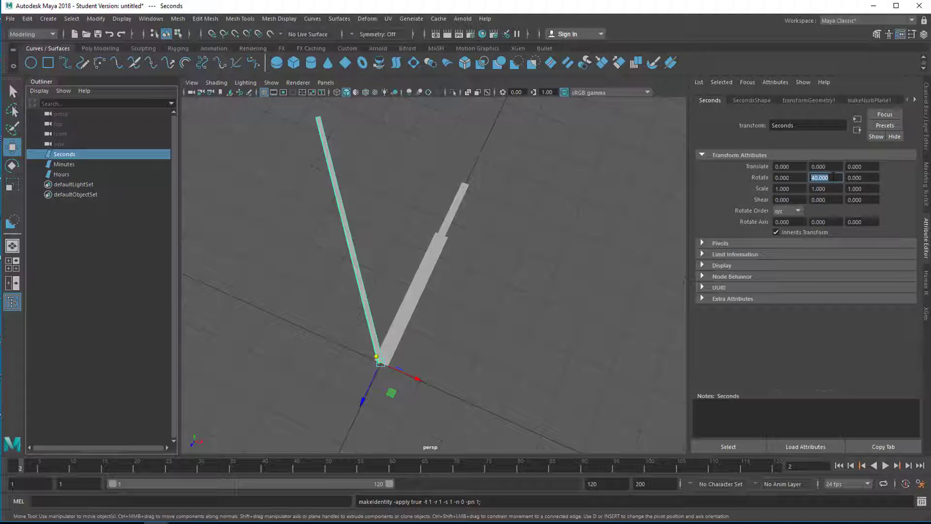
key(Return)
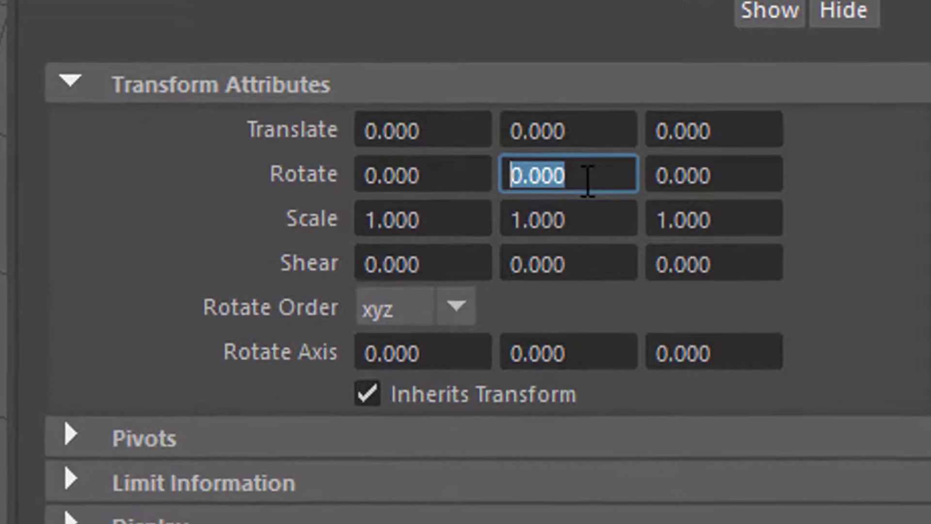
Drive the Seconds hand's Rotate Y with =time and play from frame 1 to test it
text(=)
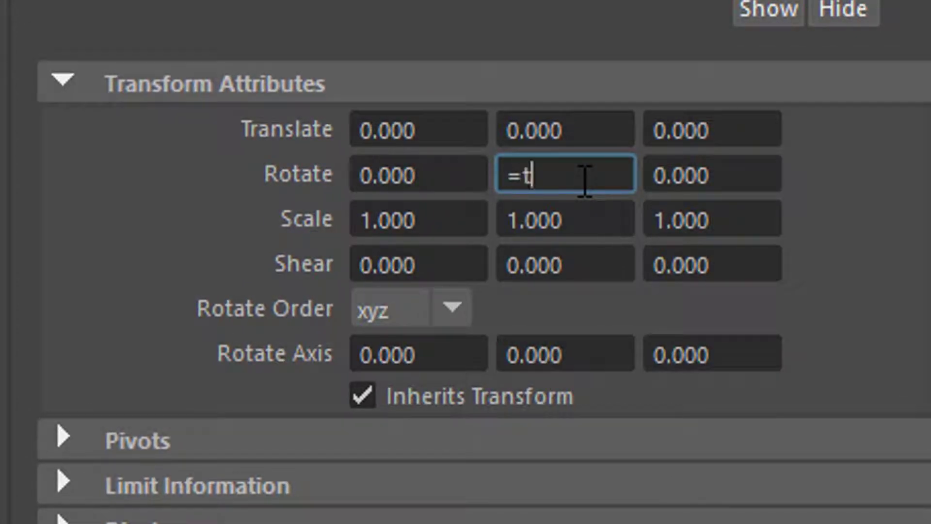
text(time)
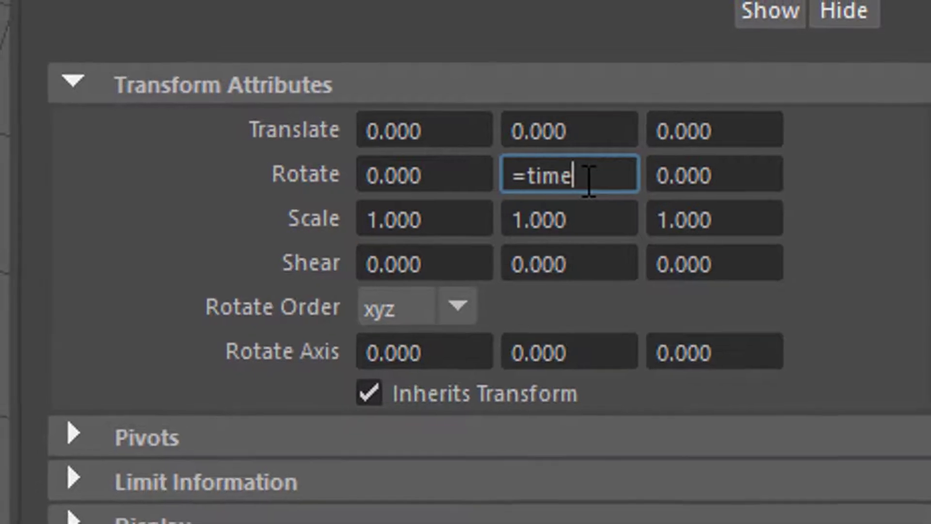
key(Return)
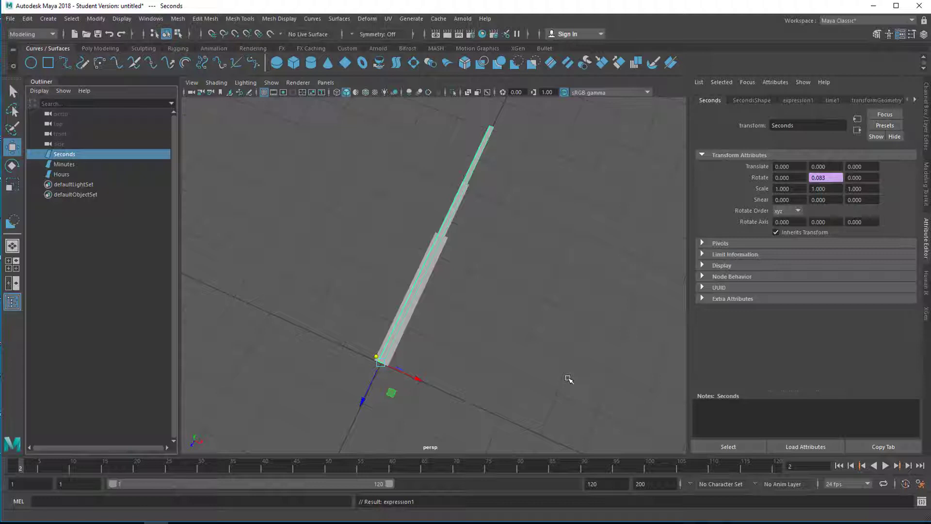
click(850, 465)
click(885, 465)
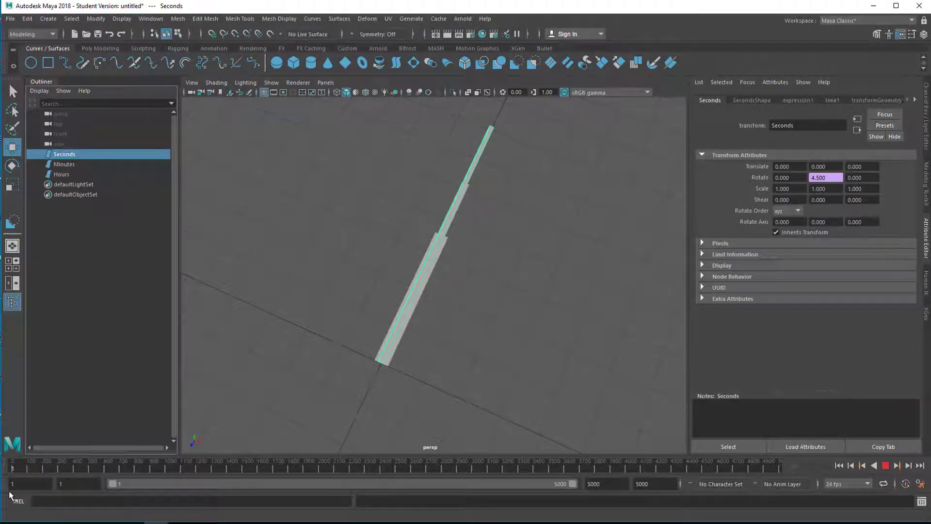
key(Escape)
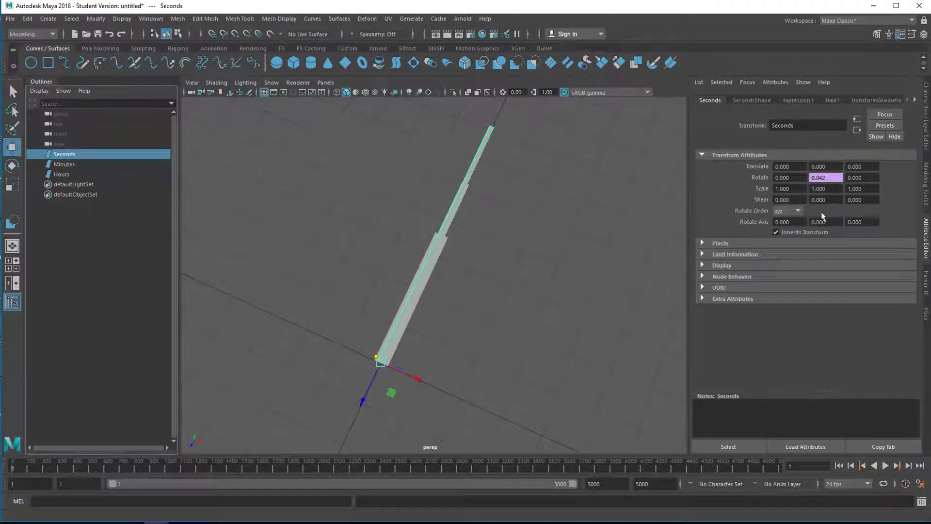
Edit the Seconds expression to Seconds.rotateY=-time * 6 and close the Expression Editor
right_click(829, 177)
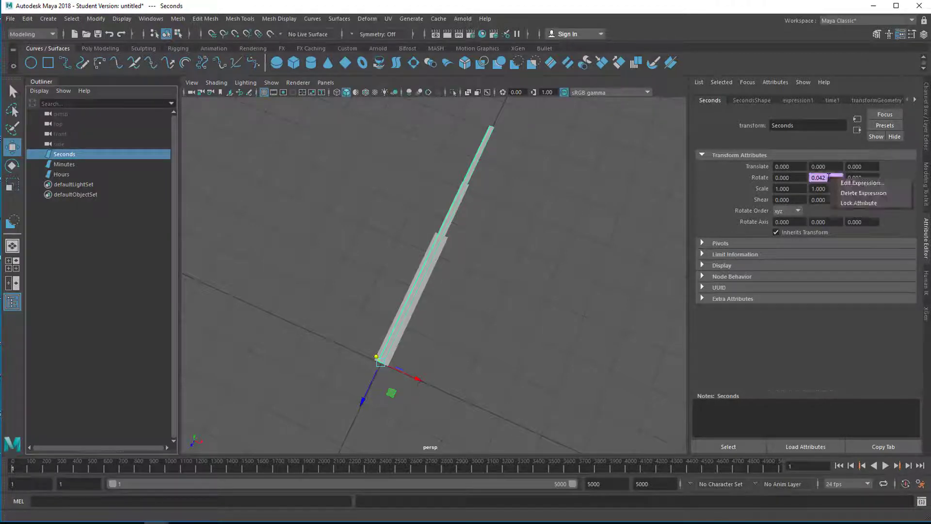
click(857, 186)
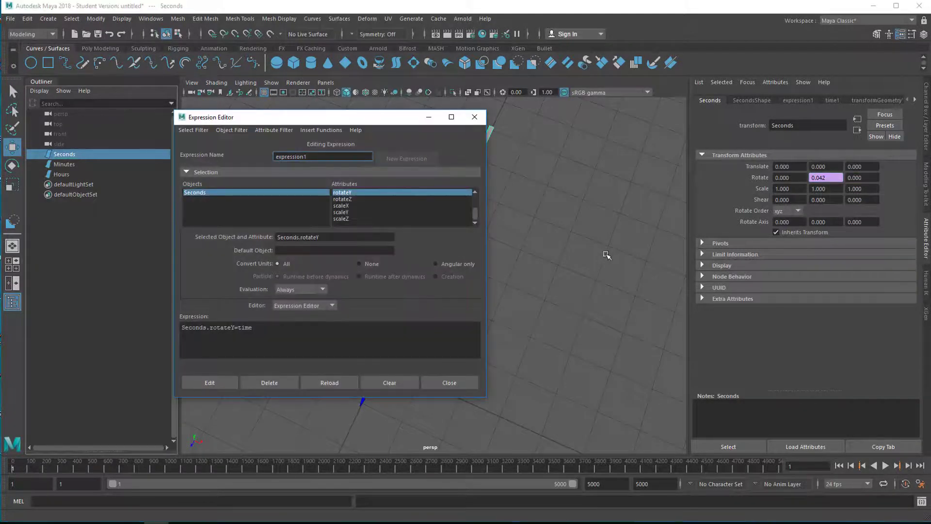
drag(371, 119, 587, 113)
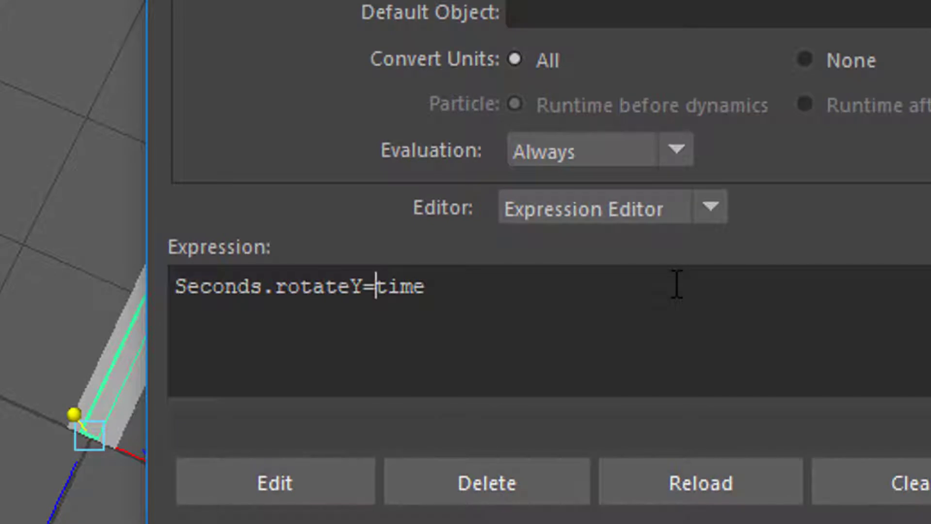
text(-)
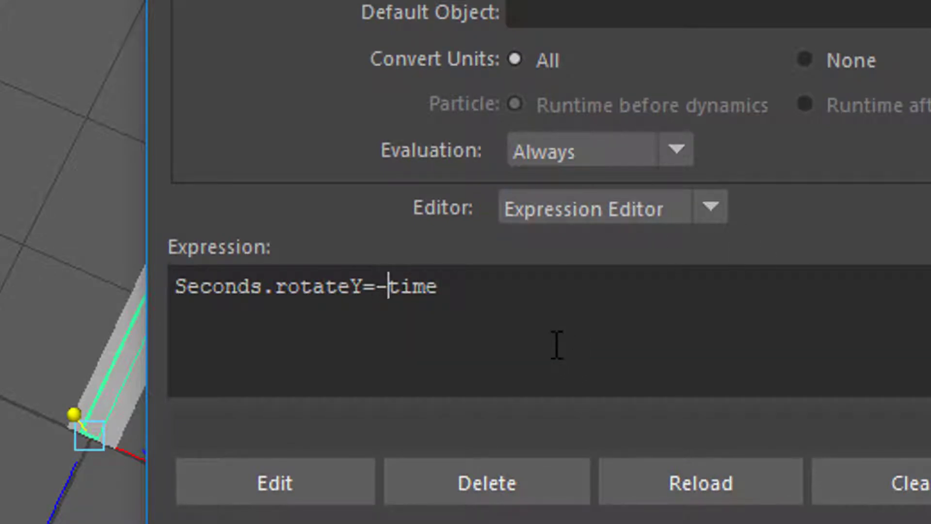
click(499, 290)
text(* 6)
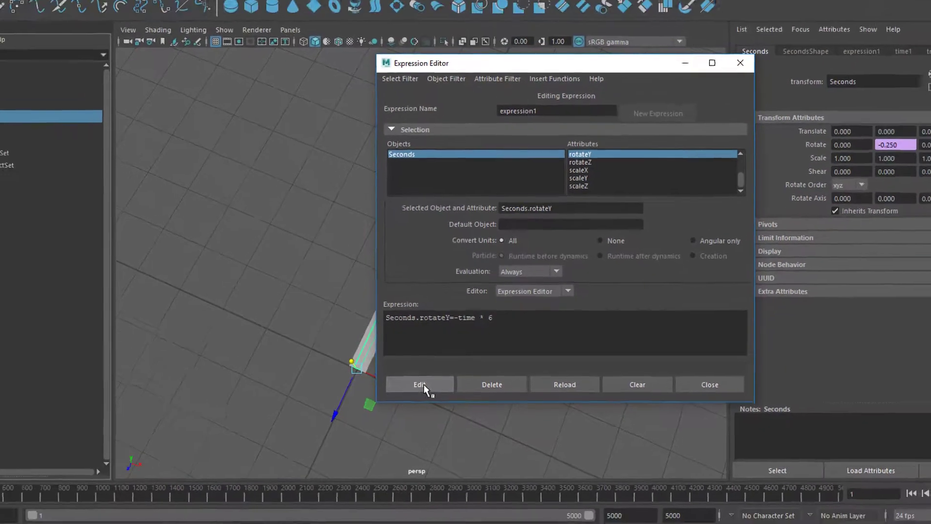
click(420, 384)
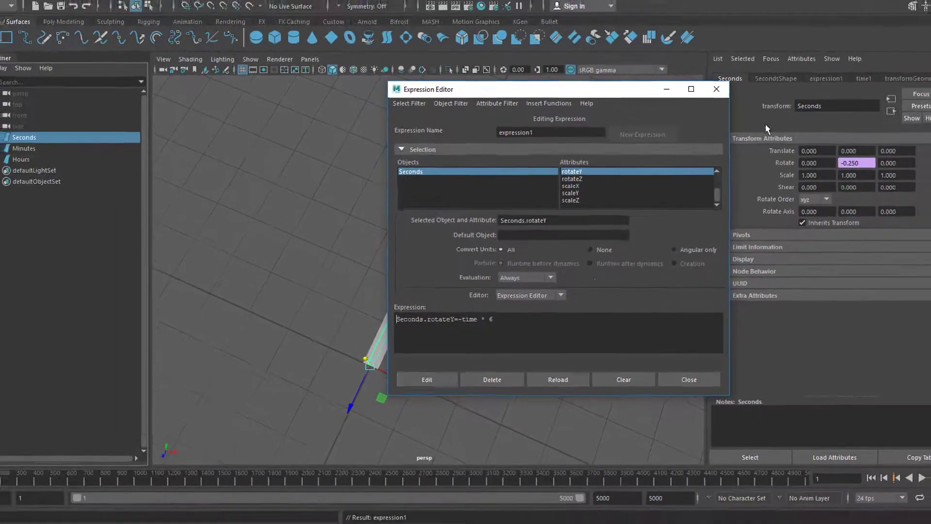
Replay the clock from frame 1, stop it at frame 246, and select the Minutes hand
click(709, 384)
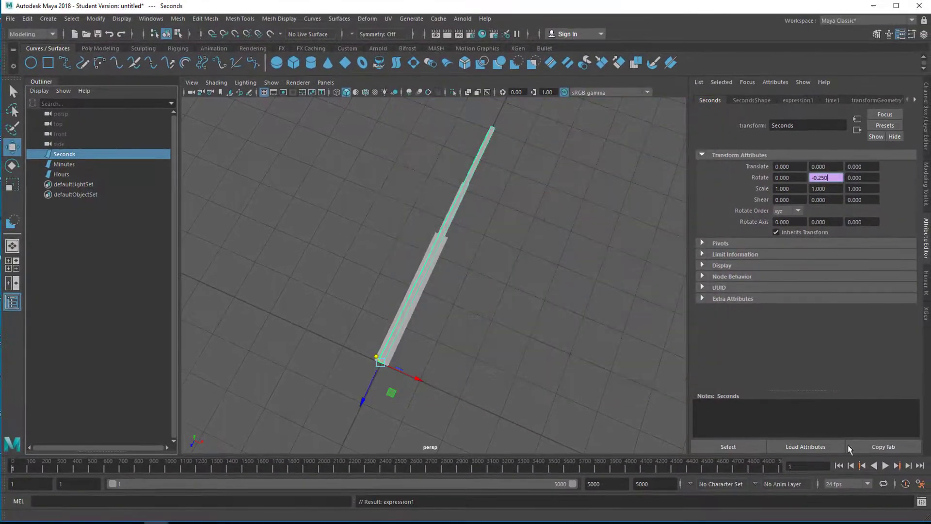
click(885, 466)
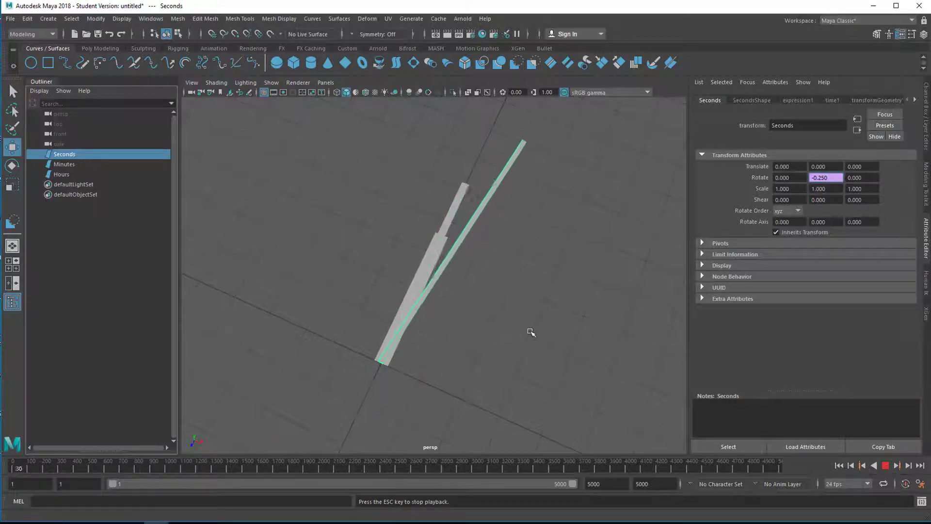
alt+drag(513, 316, 536, 364)
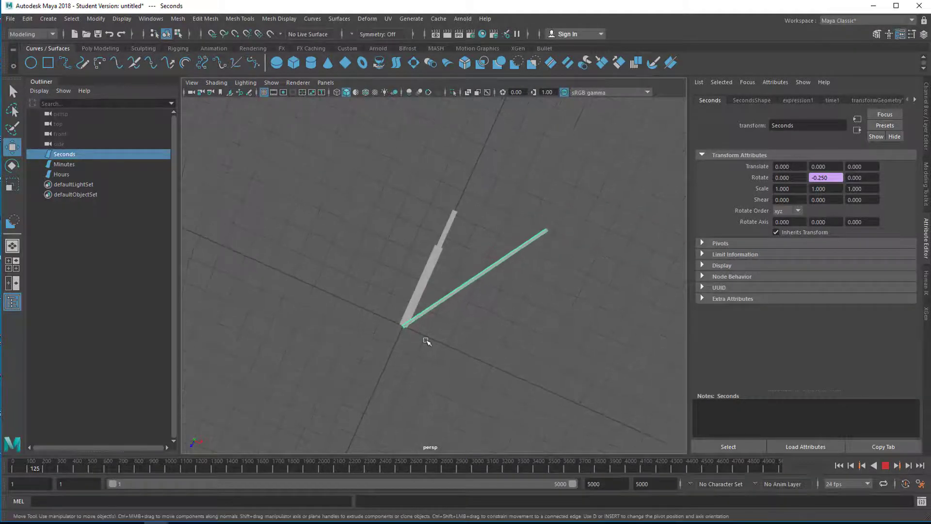
scroll(473, 349, down, 3)
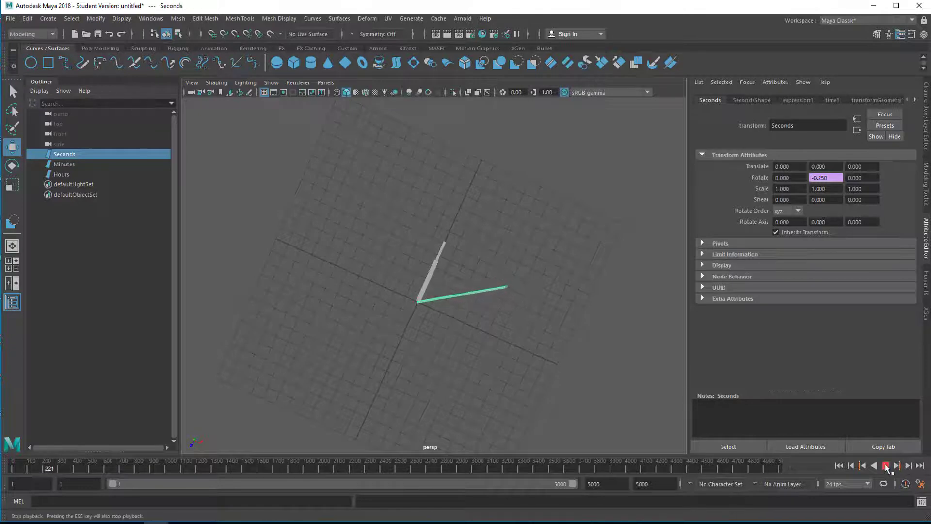
click(886, 466)
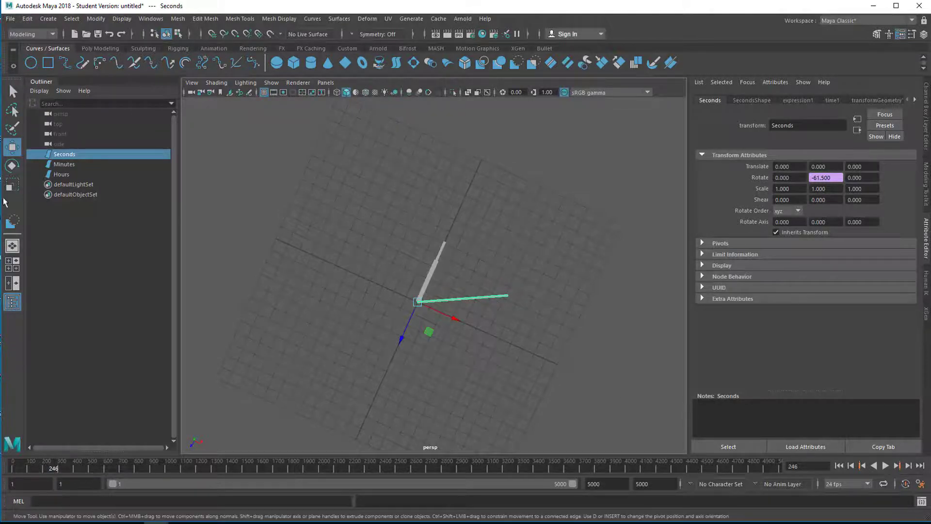
click(65, 164)
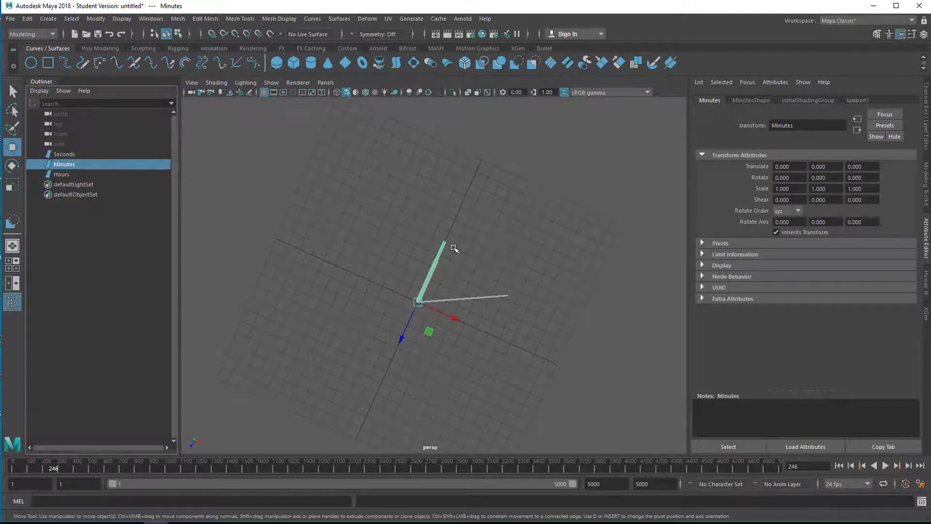
Reopen the Seconds hand's Rotate Y expression and highlight Seconds.rotate in the editor
click(476, 299)
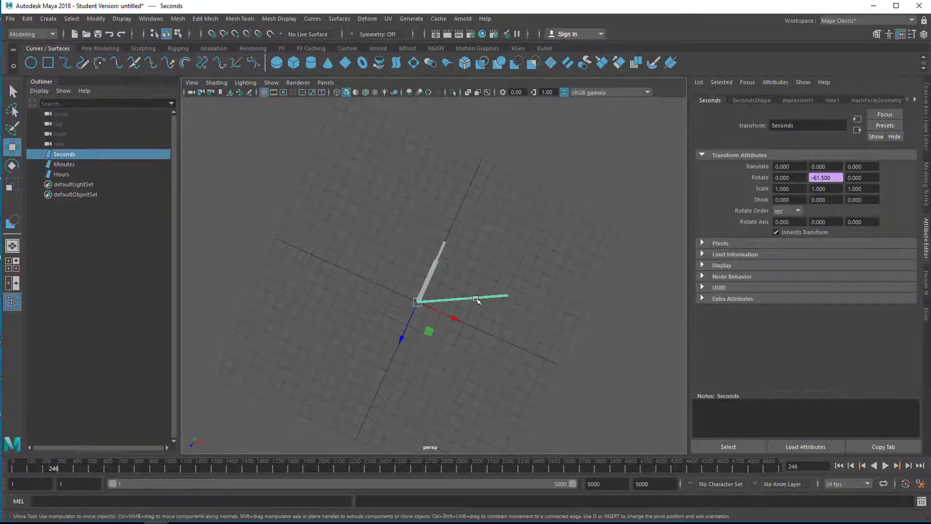
right_click(836, 178)
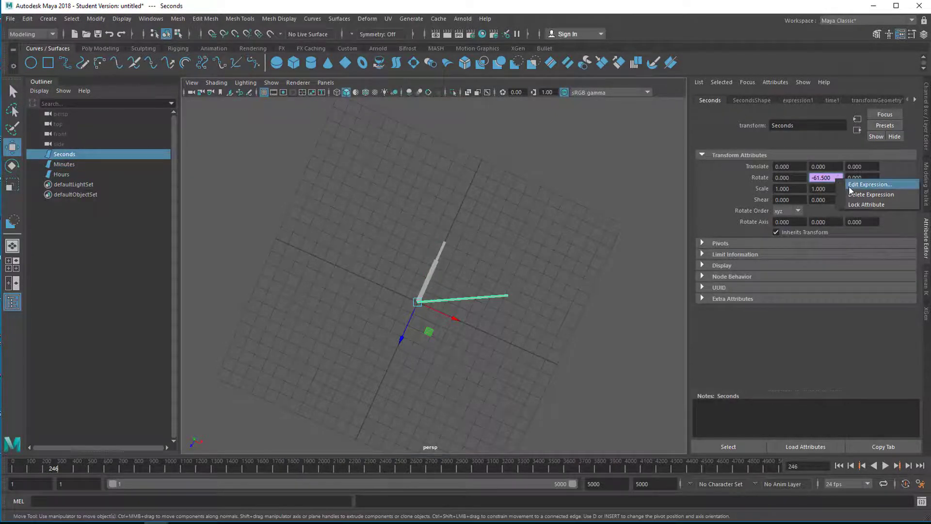
click(850, 191)
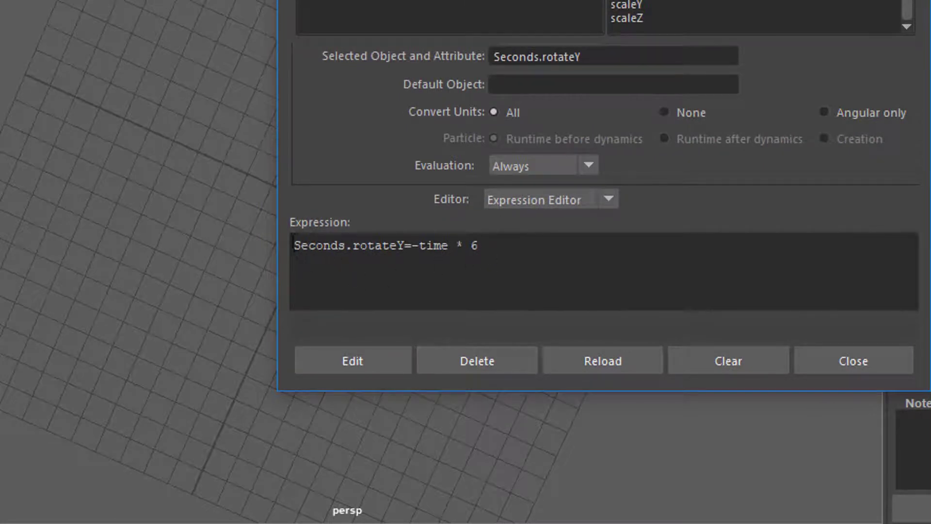
drag(292, 245, 405, 245)
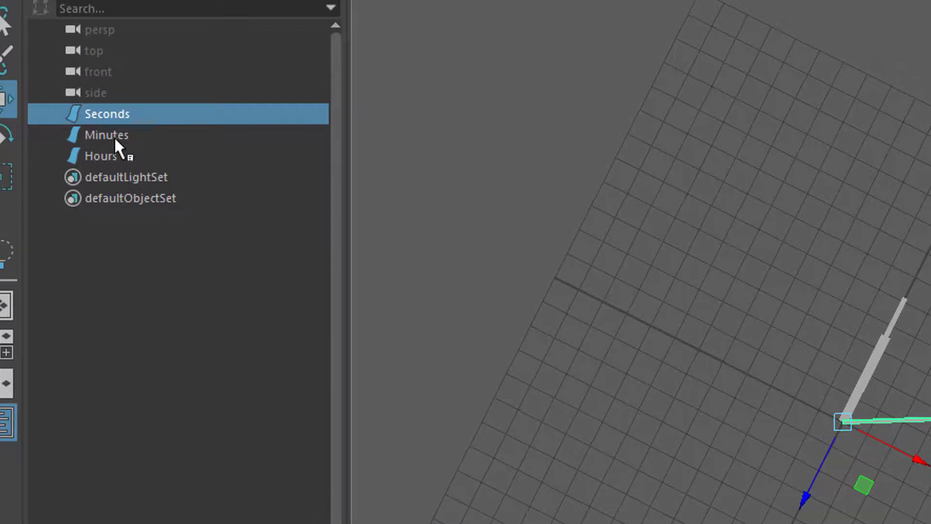
Set the Minutes hand's Rotate Y to the expression =Seconds.rotateY / 60
click(115, 136)
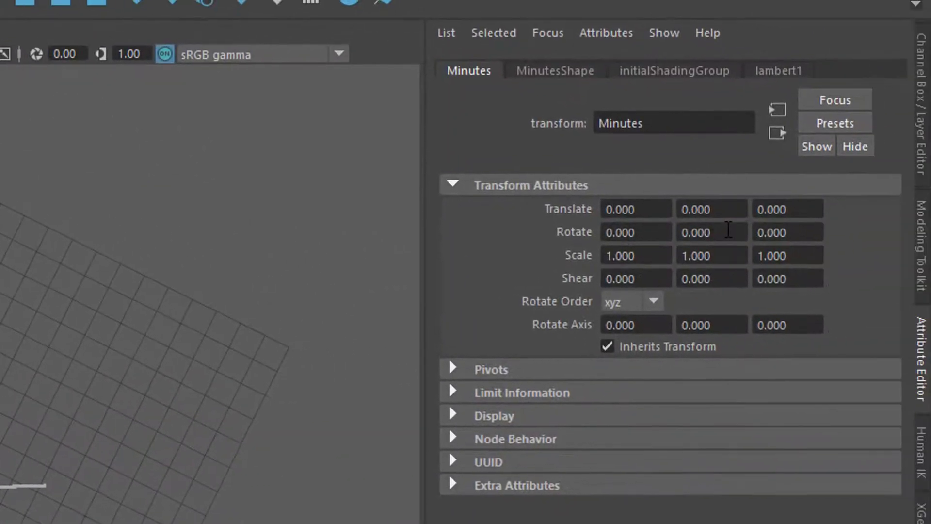
drag(715, 234, 658, 241)
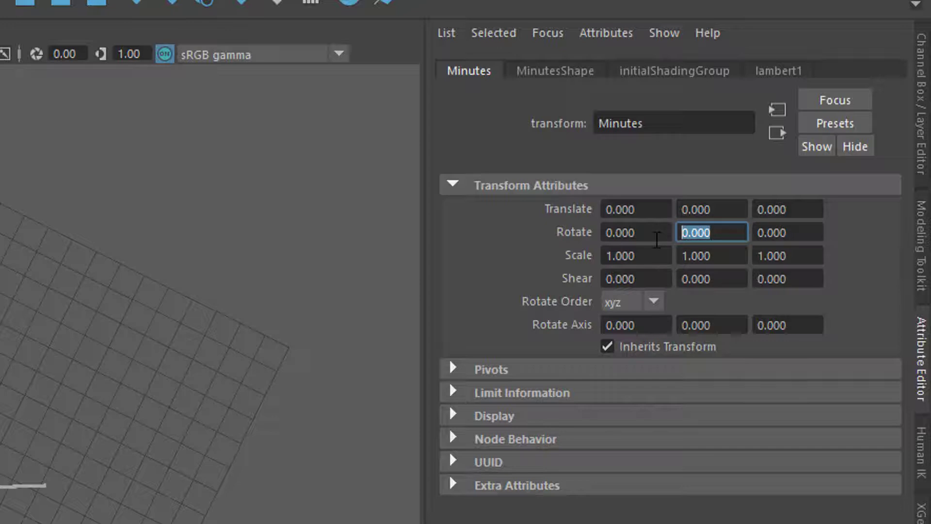
text(=)
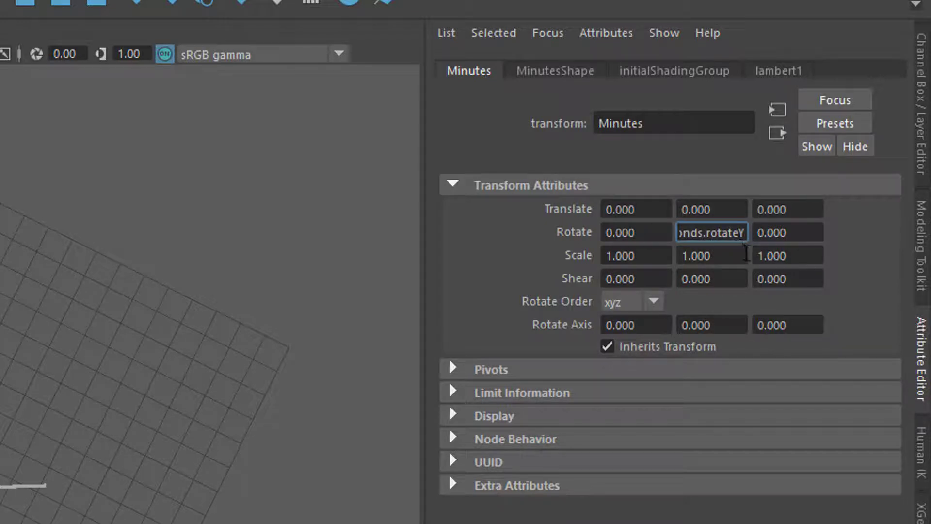
text(/ 60)
key(Return)
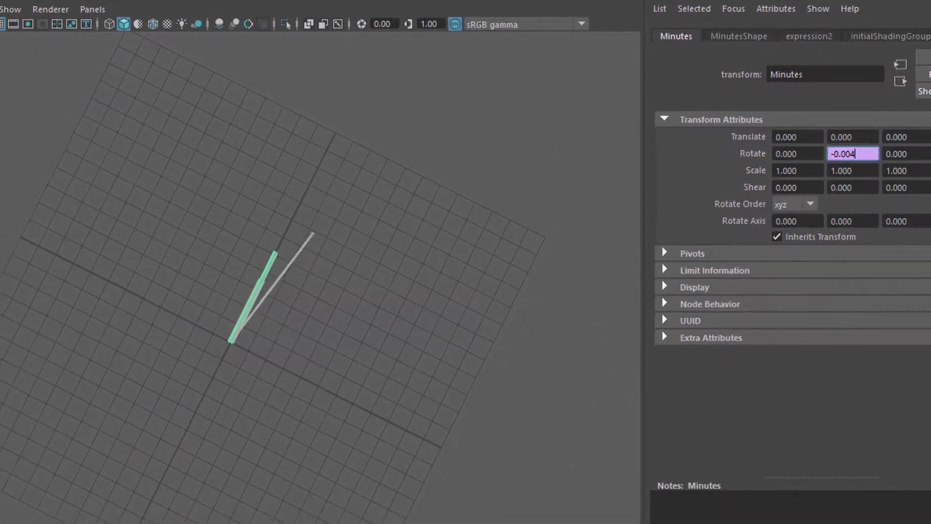
alt+drag(429, 424, 494, 397)
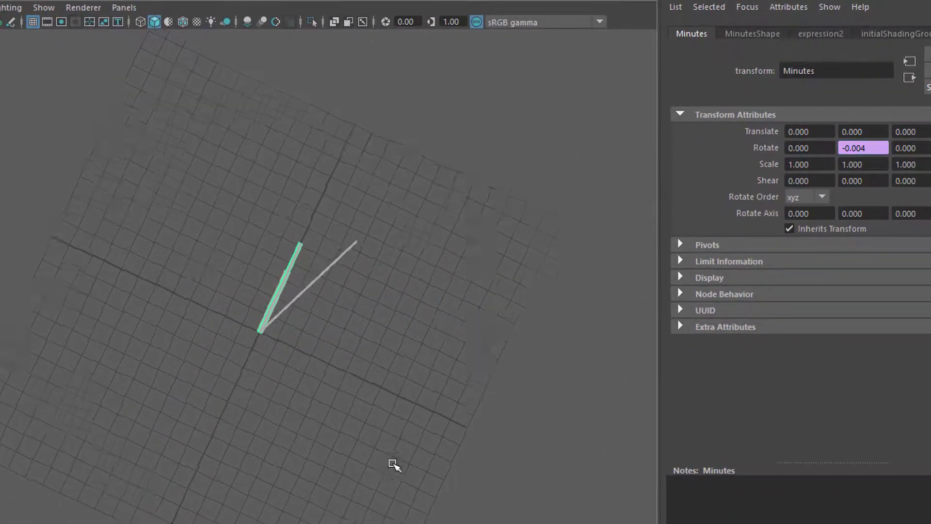
alt+drag(425, 466, 407, 450)
scroll(407, 450, up, 10)
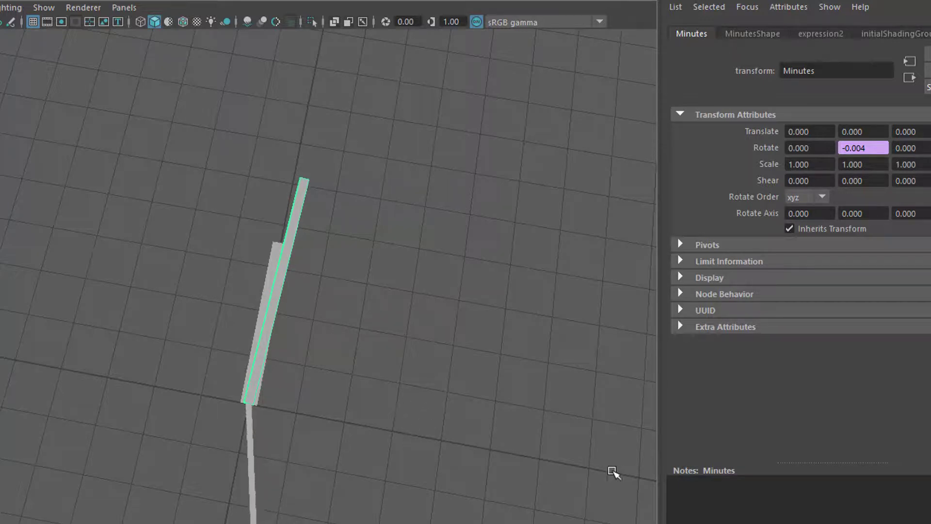
key(w)
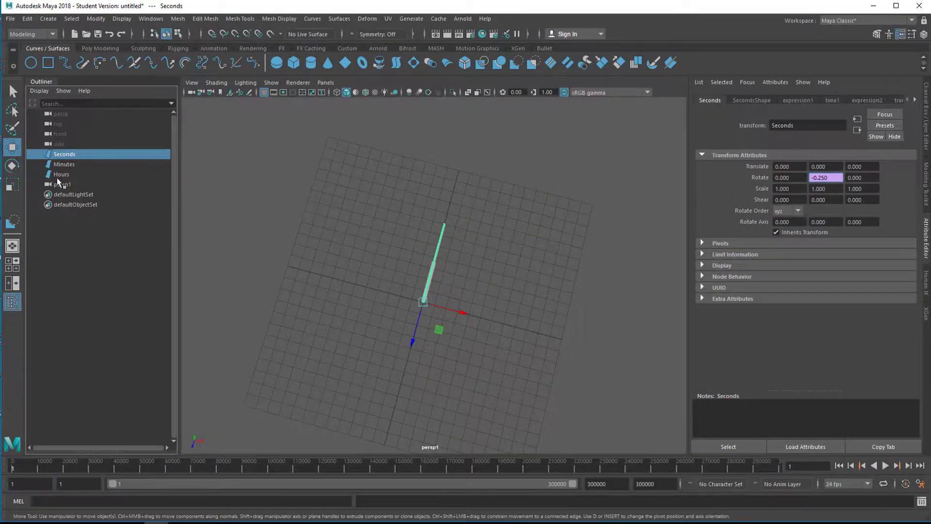
Set the Hours hand's Rotate Y to the expression =Seconds.rotateY / 3600
click(65, 176)
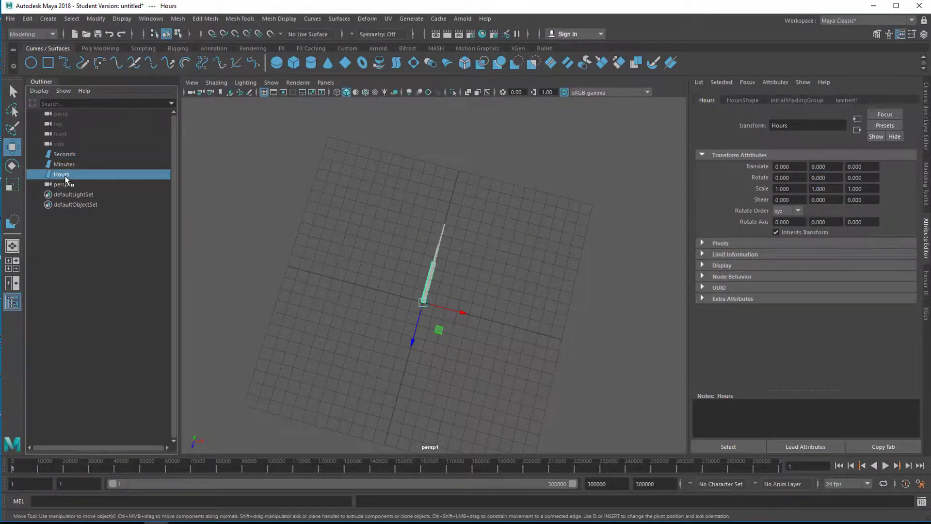
click(822, 177)
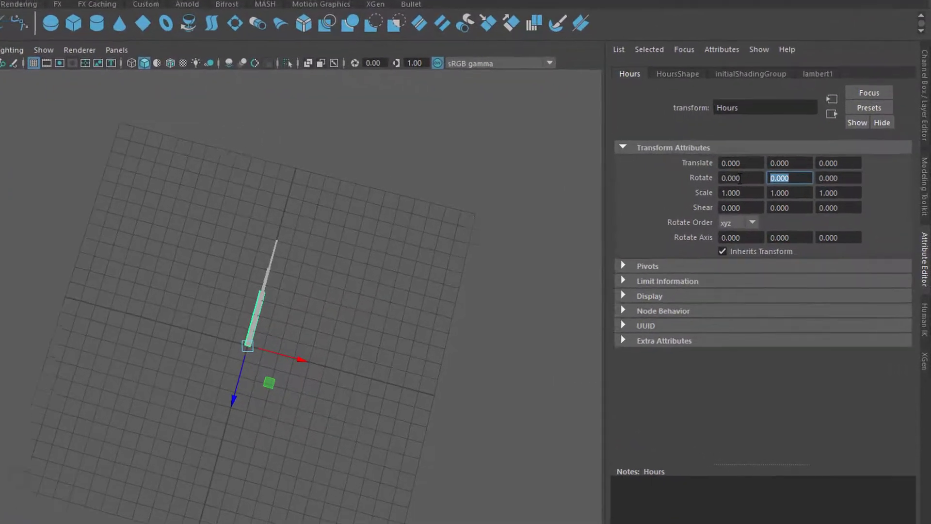
text(=)
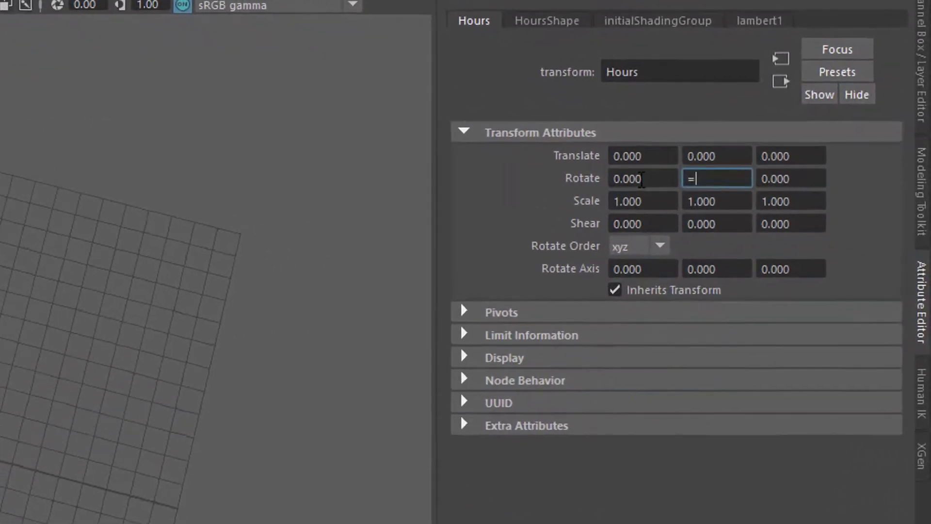
text(Seconds.rotateY)
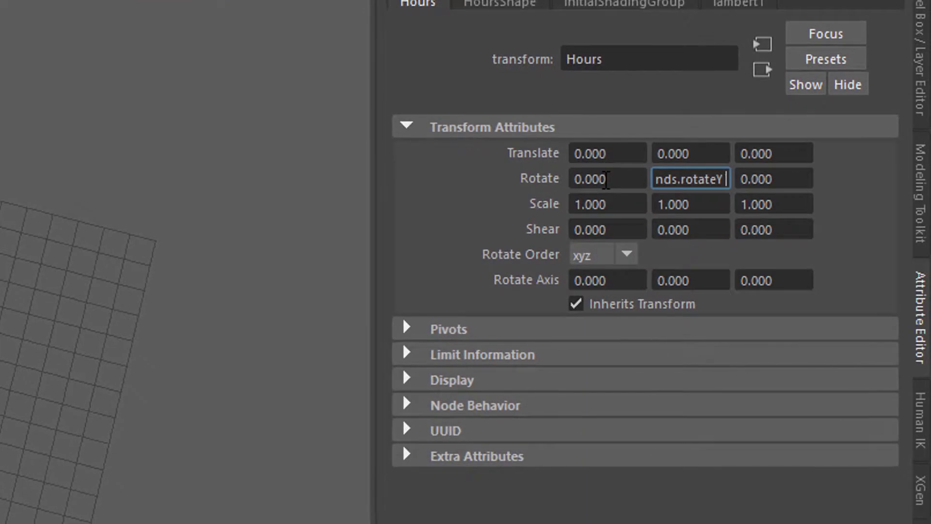
text( /)
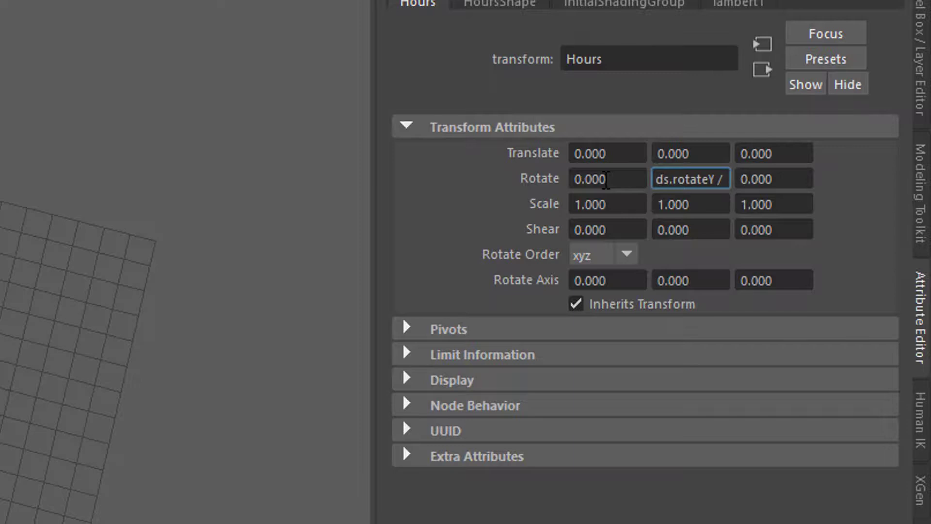
text( 3600)
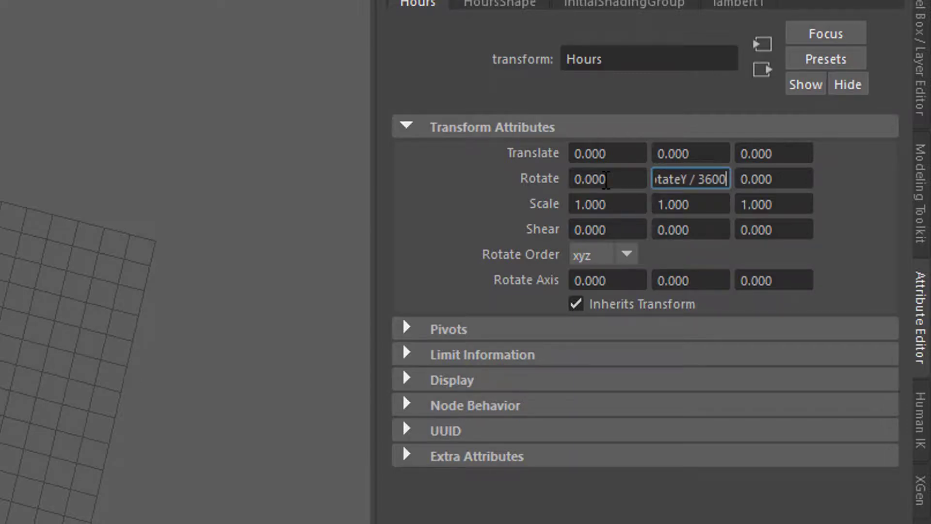
key(Return)
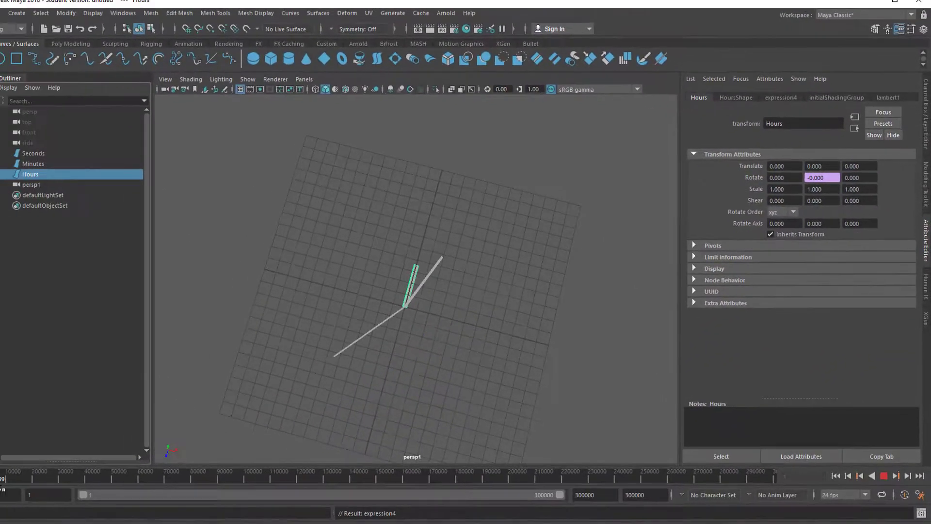
Scrub the timeline, deselect everything, and play the clock while orbiting out to watch
drag(111, 469, 148, 470)
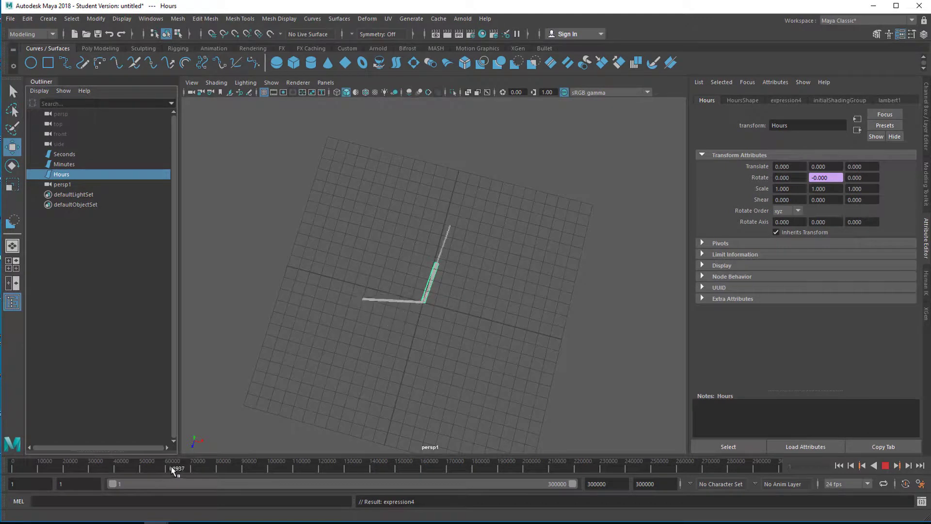
drag(251, 468, 435, 461)
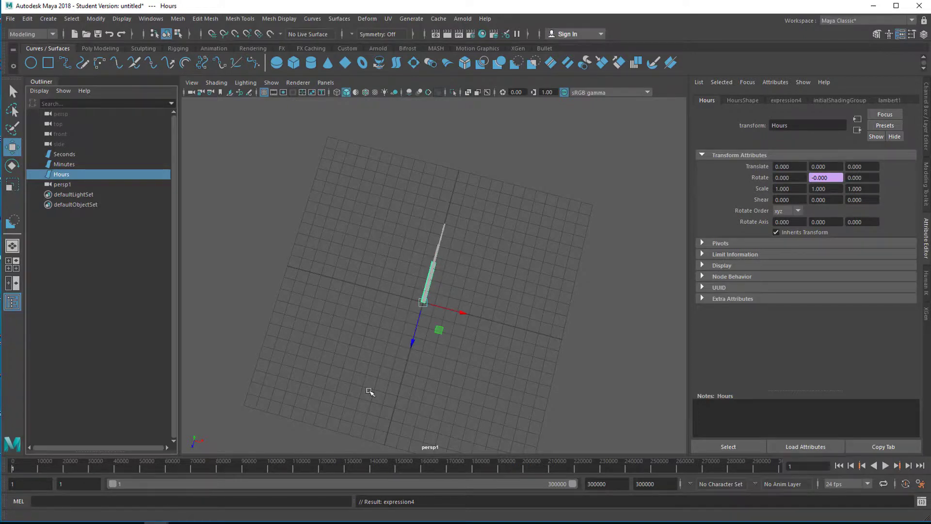
alt+drag(370, 392, 557, 369)
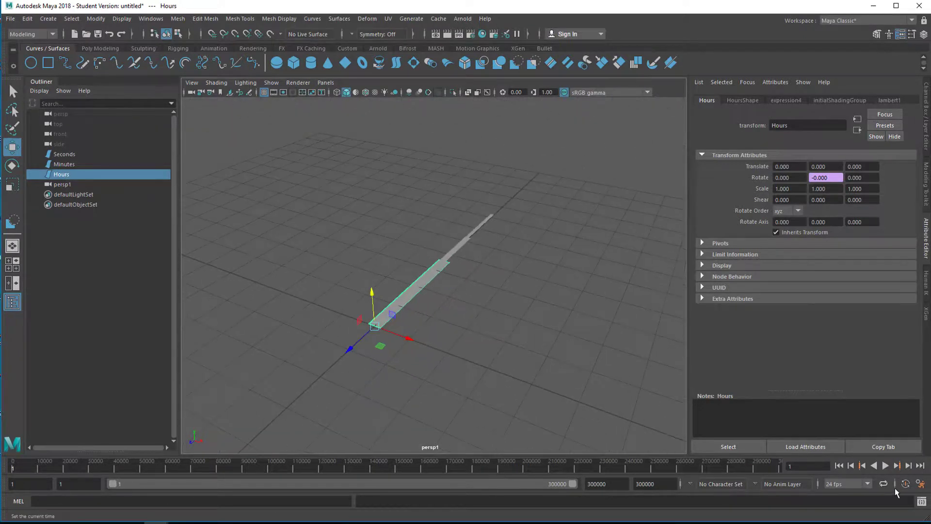
click(370, 374)
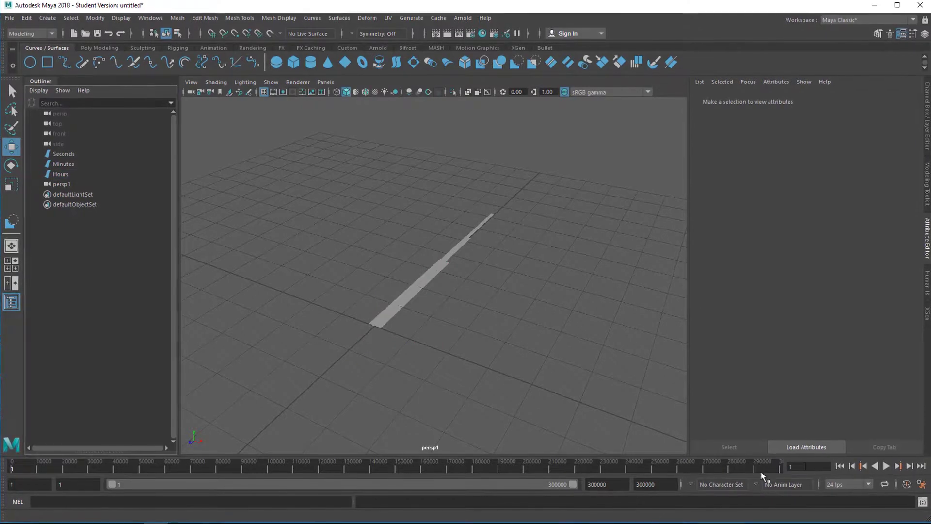
click(888, 467)
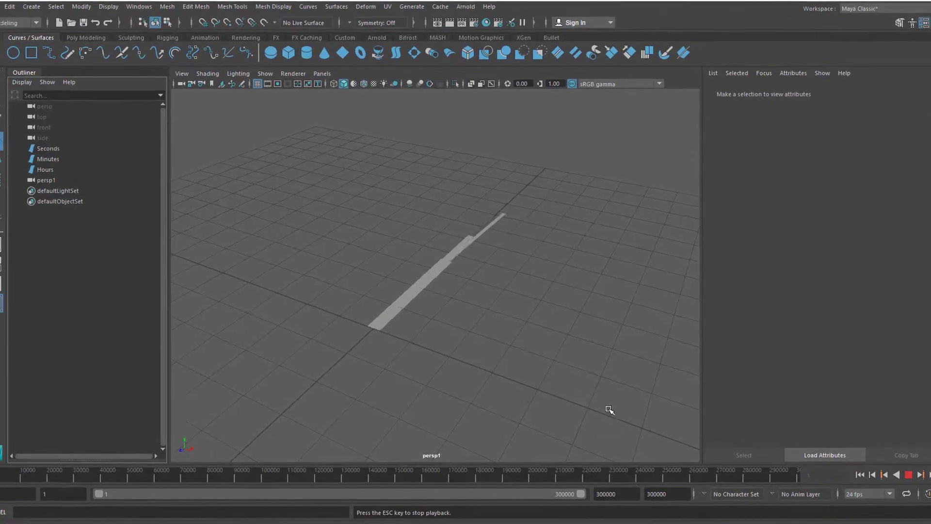
alt+drag(526, 399, 464, 430)
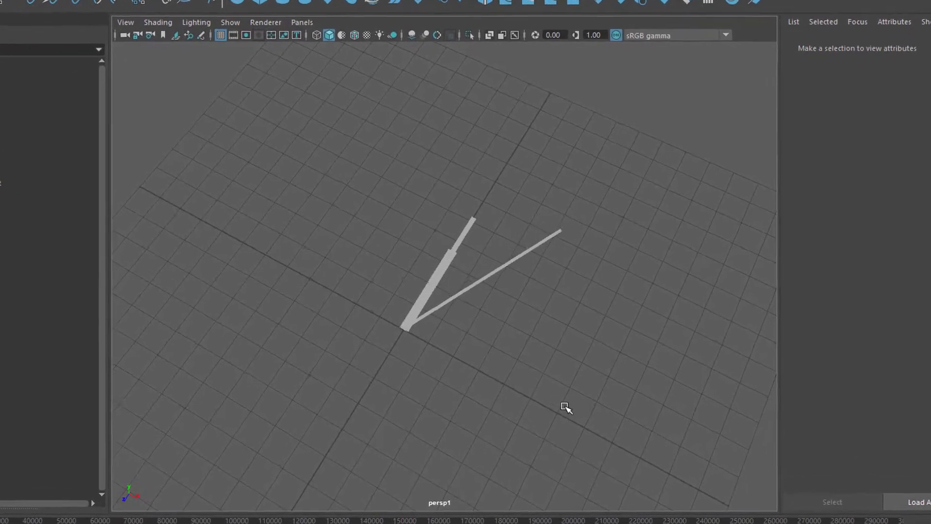
alt+right_drag(553, 394, 379, 391)
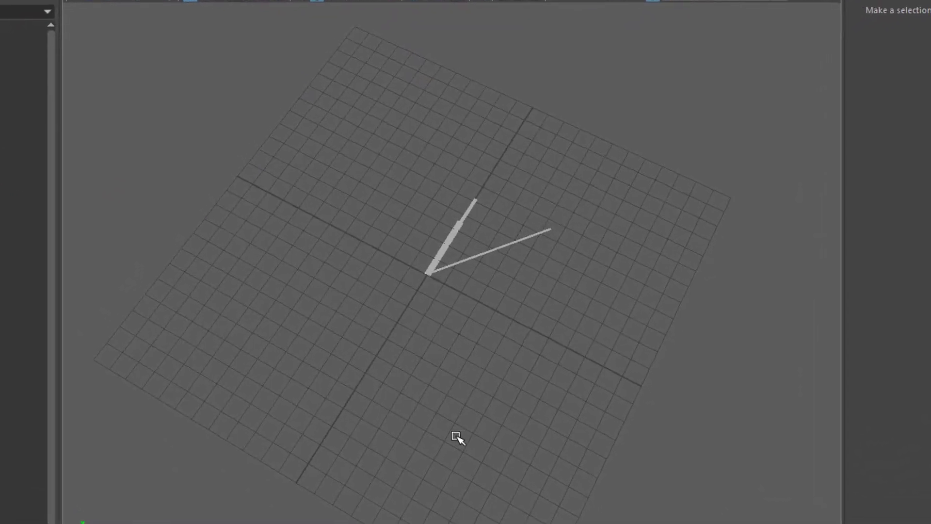